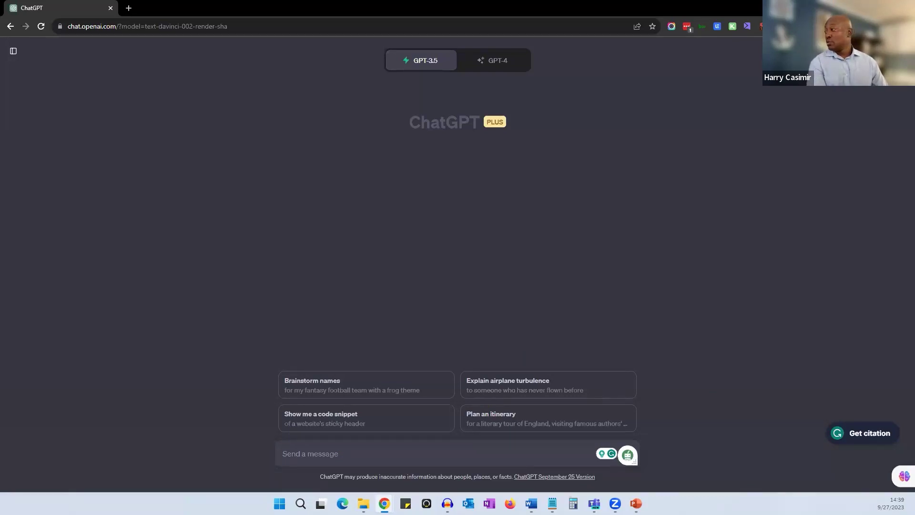
Step: Paste the weekly boating-season series request, remove its stray leading character, and add a blank line above it
{"action": "key", "text": "alt+Tab"}
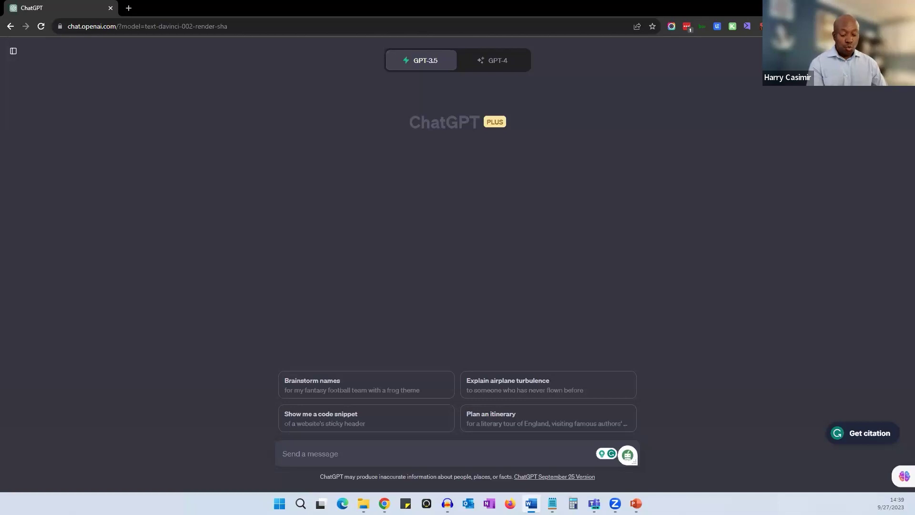
{"action": "left_click", "coordinate": [609, 298]}
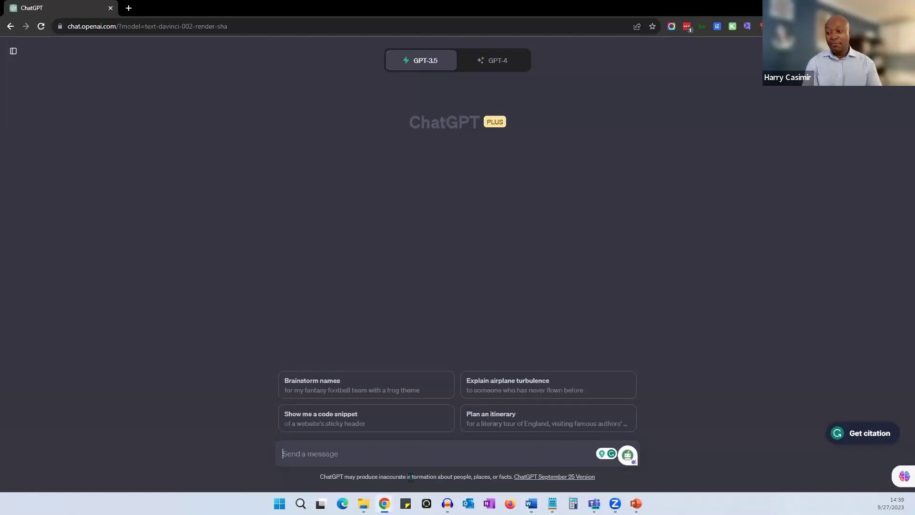
{"action": "type", "text": "• Suggest ideas for a weekly series on boating season for my social media audience."}
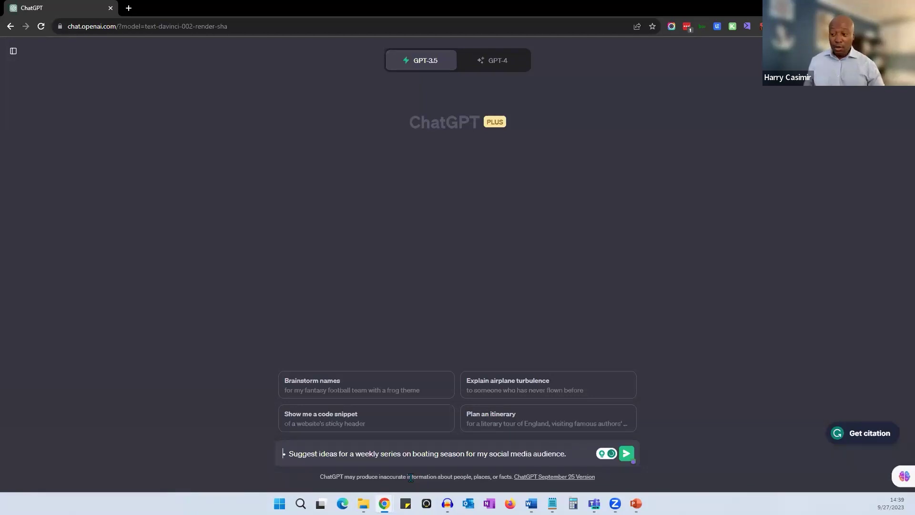
{"action": "key", "text": "BackSpace"}
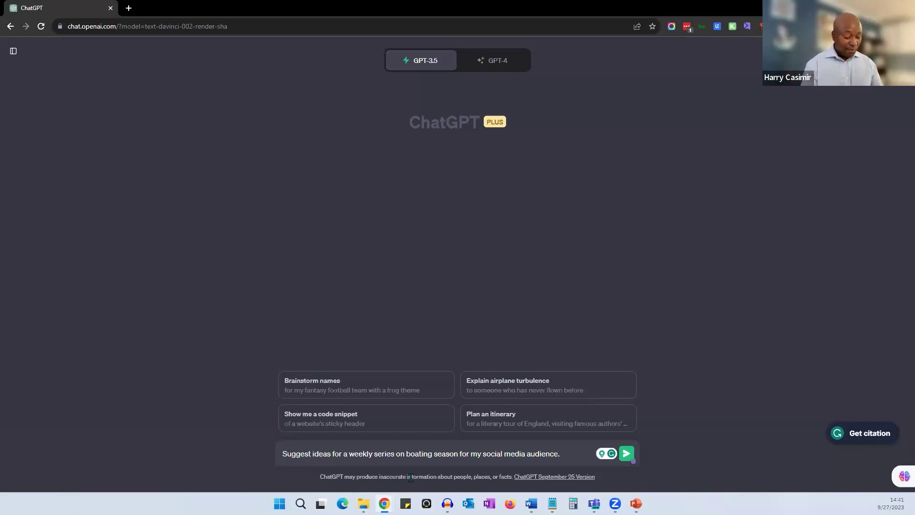
{"action": "key", "text": "shift+Return"}
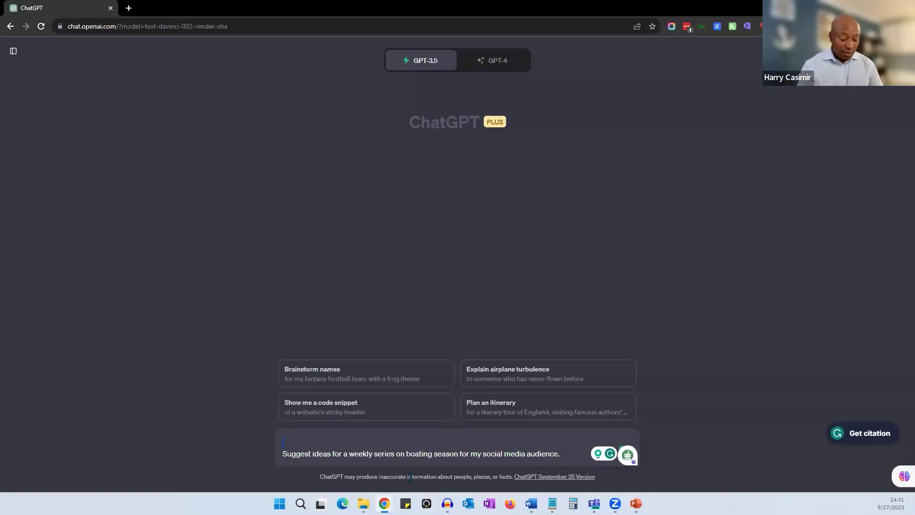
Step: Add 'I am a boat rental company in Miami florida.' above the request and send it
{"action": "key", "text": "Delete"}
{"action": "type", "text": "I am a boat"}
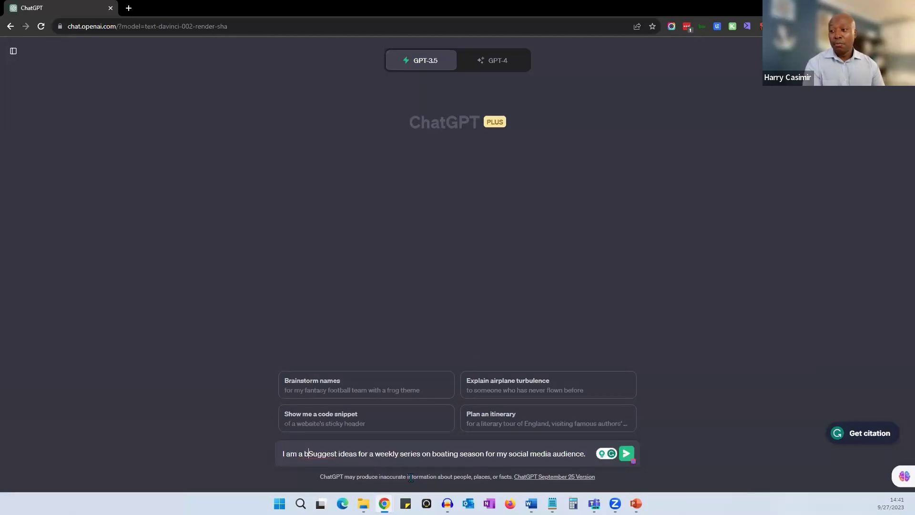
{"action": "type", "text": " rental company in Na"}
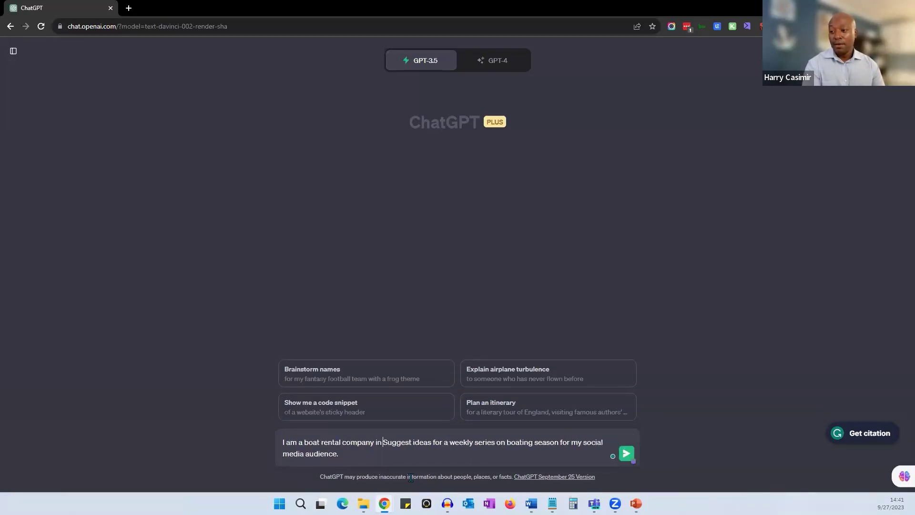
{"action": "key", "text": "BackSpace"}
{"action": "key", "text": "BackSpace"}
{"action": "type", "text": "Miami"}
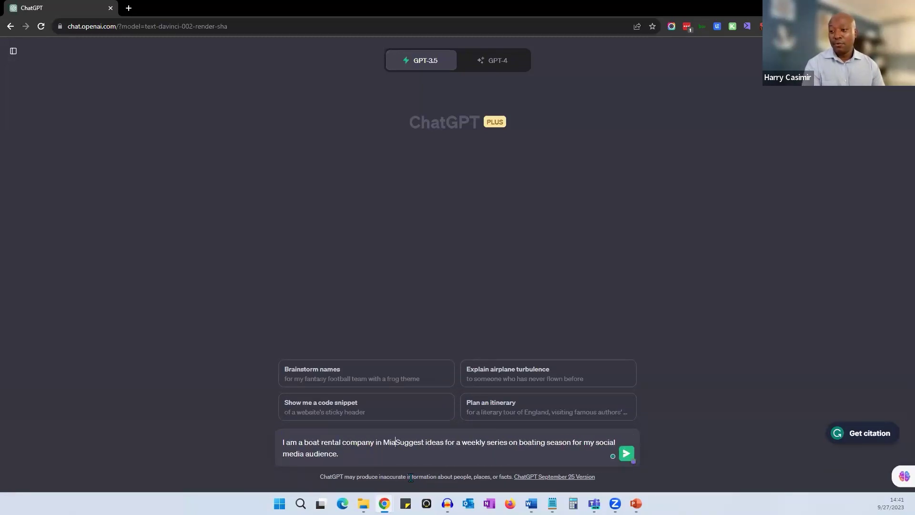
{"action": "type", "text": " florida."}
{"action": "key", "text": "shift+Return"}
{"action": "key", "text": "shift+Return"}
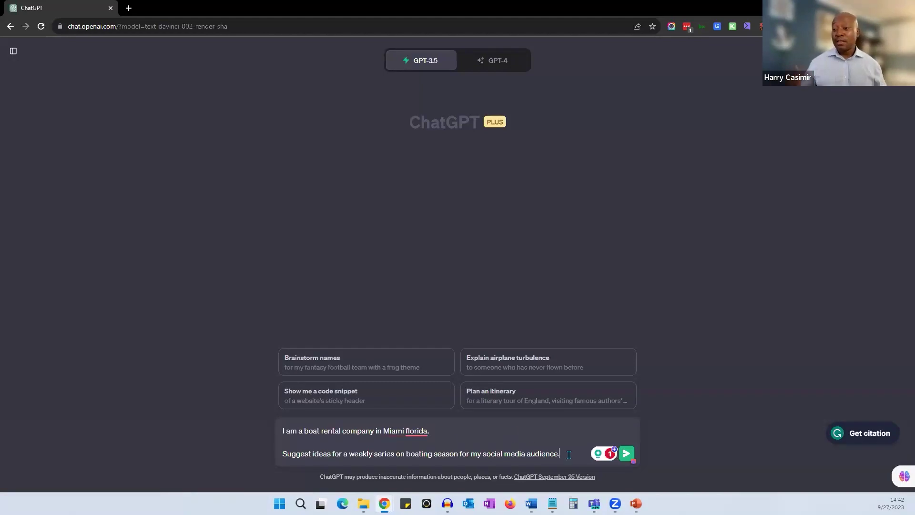
{"action": "key", "text": "Return"}
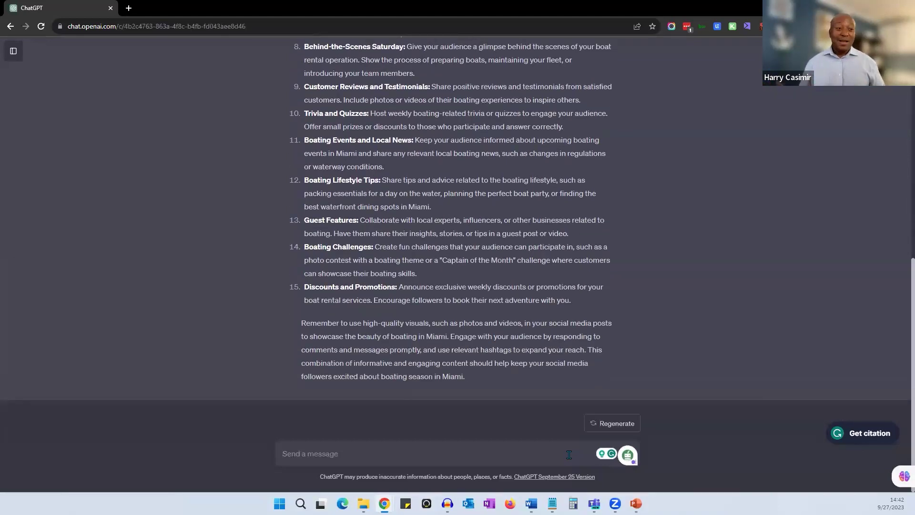
Step: Scroll through the 15 series ideas, highlighting the Boating Safety Tips Tuesday heading
{"action": "scroll", "coordinate": [378, 269], "scroll_direction": "up", "scroll_amount": 8}
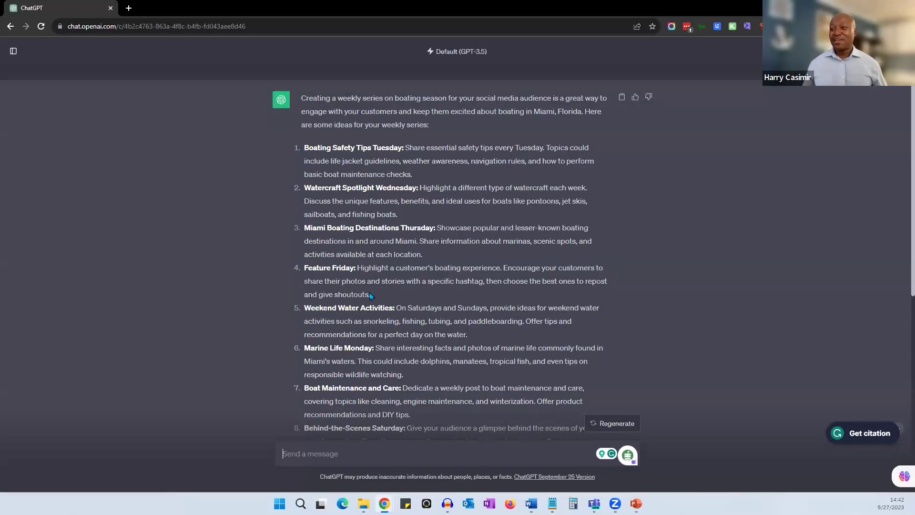
{"action": "scroll", "coordinate": [369, 294], "scroll_direction": "down", "scroll_amount": 3}
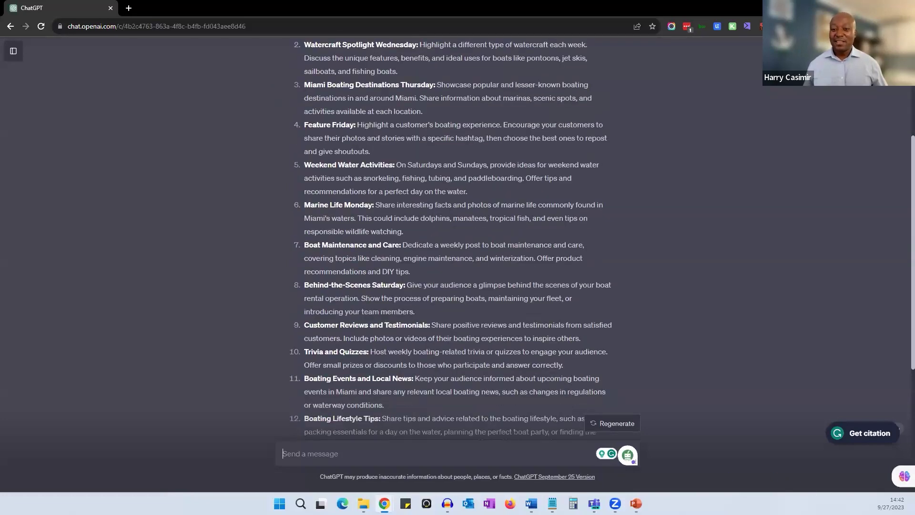
{"action": "scroll", "coordinate": [470, 363], "scroll_direction": "down", "scroll_amount": 5}
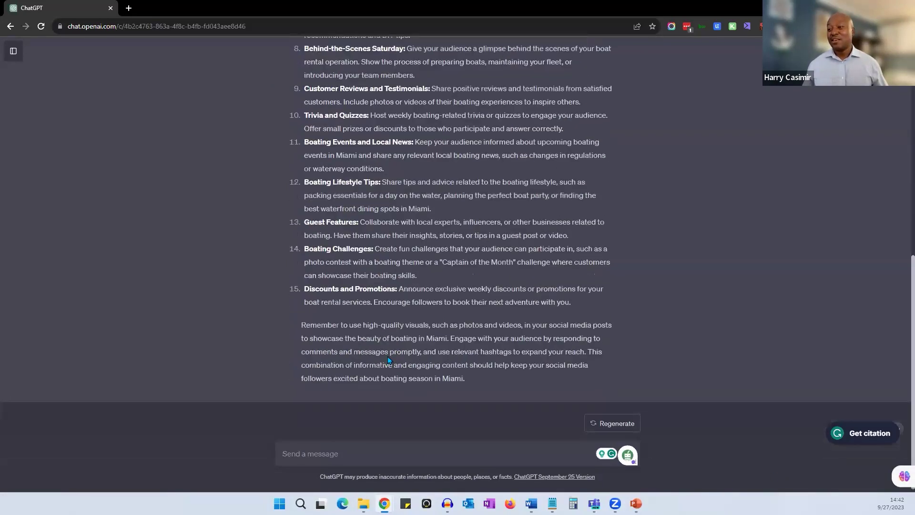
{"action": "scroll", "coordinate": [327, 345], "scroll_direction": "up", "scroll_amount": 8}
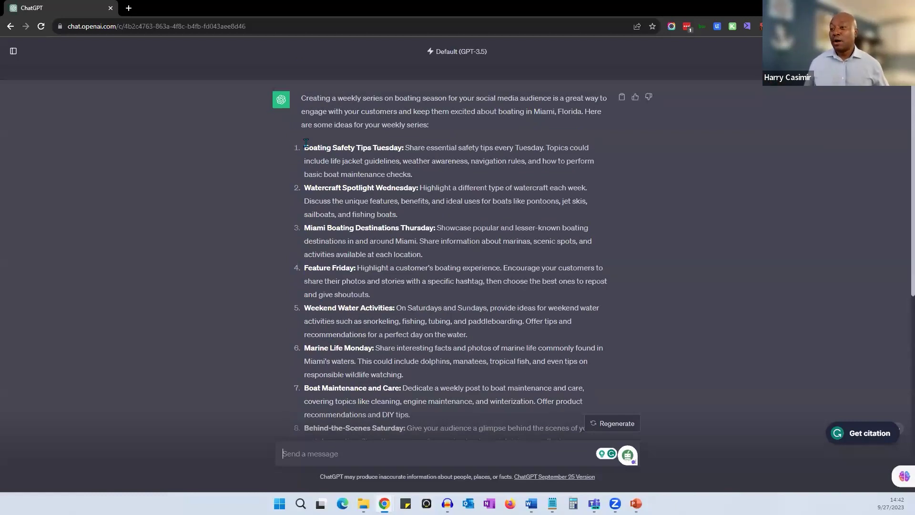
{"action": "left_click_drag", "start_coordinate": [305, 145], "coordinate": [406, 147]}
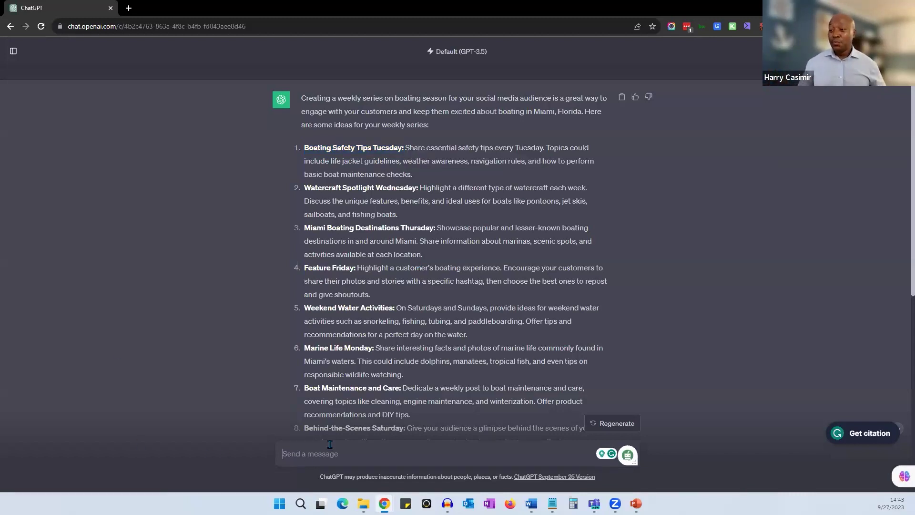
{"action": "scroll", "coordinate": [367, 371], "scroll_direction": "down", "scroll_amount": 8}
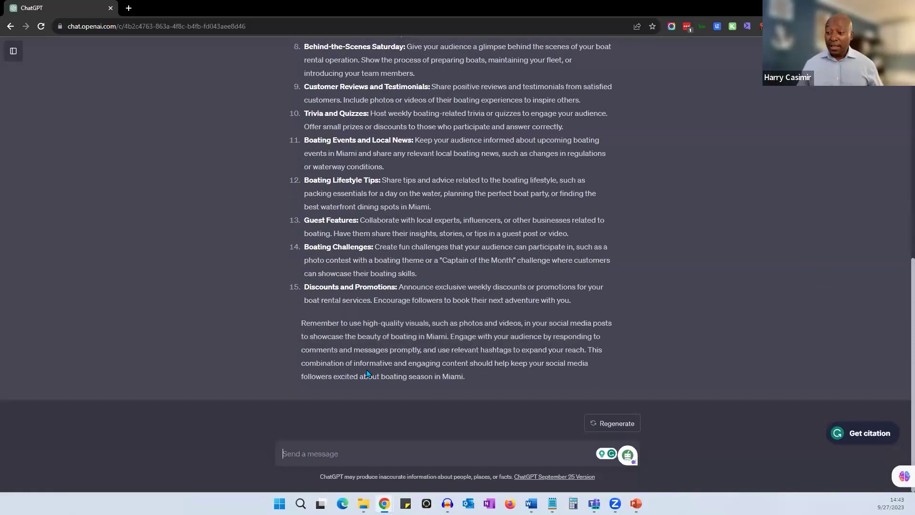
Step: Send 'Based on the output, please create a full calendar with due date and responsibility'
{"action": "type", "text": "Base"}
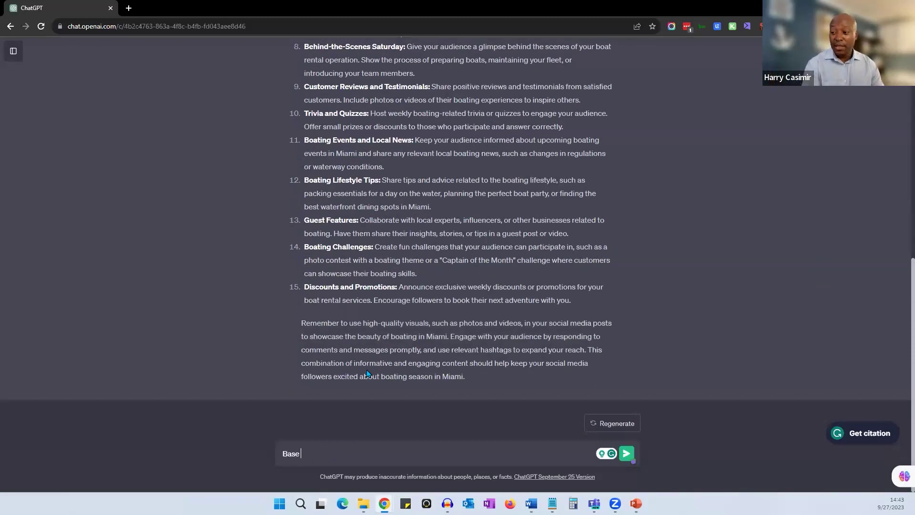
{"action": "type", "text": "d on hte"}
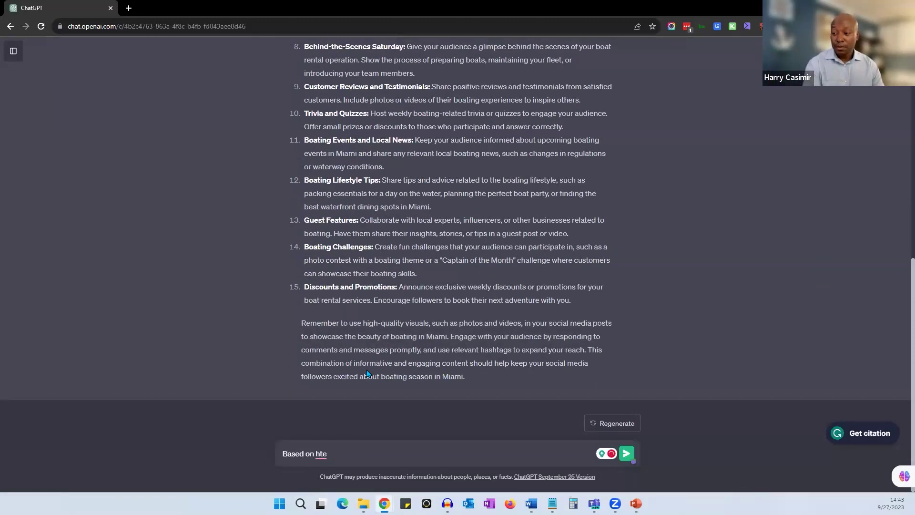
{"action": "key", "text": "BackSpace"}
{"action": "key", "text": "BackSpace"}
{"action": "key", "text": "BackSpace"}
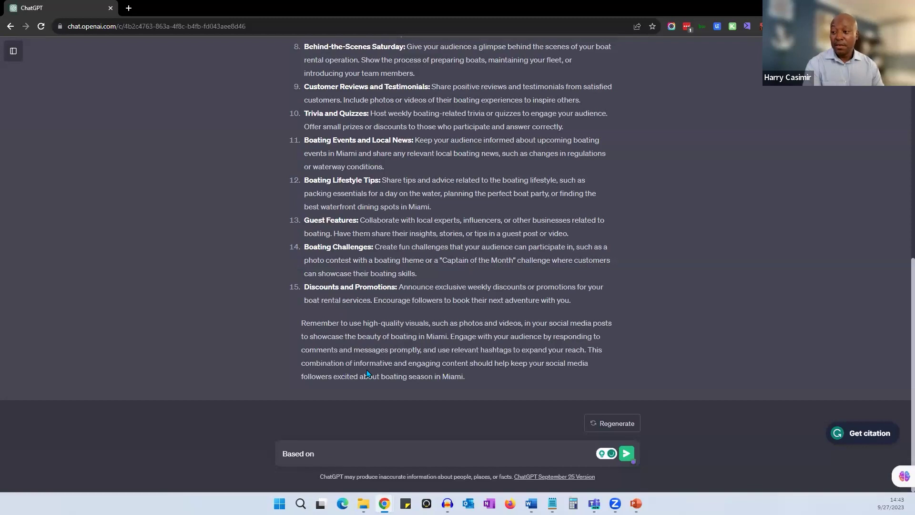
{"action": "type", "text": "the outpout, please createa"}
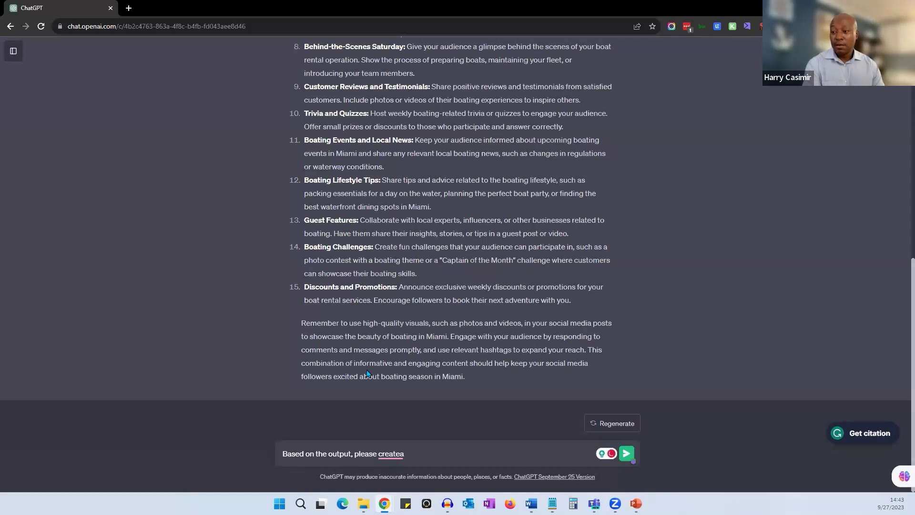
{"action": "key", "text": "BackSpace"}
{"action": "key", "text": "BackSpace"}
{"action": "type", "text": "a full calendar a"}
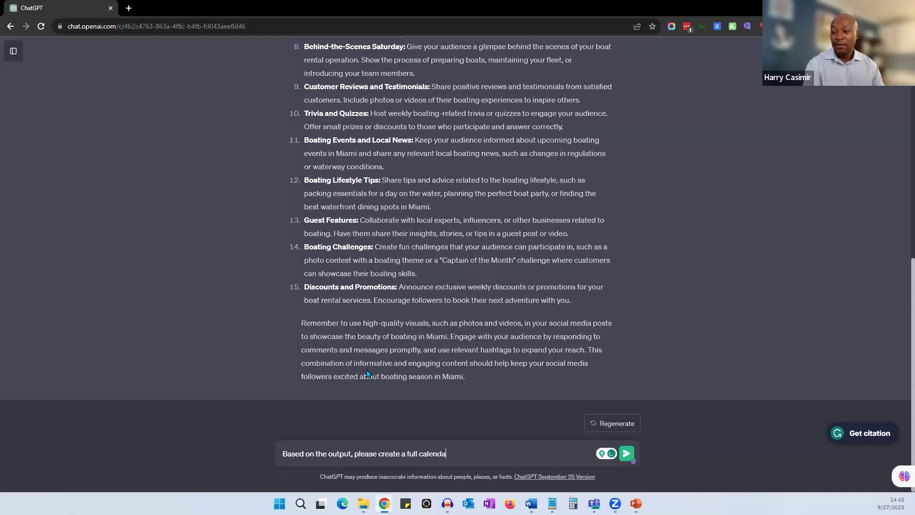
{"action": "key", "text": "BackSpace"}
{"action": "type", "text": "with duerdate and r"}
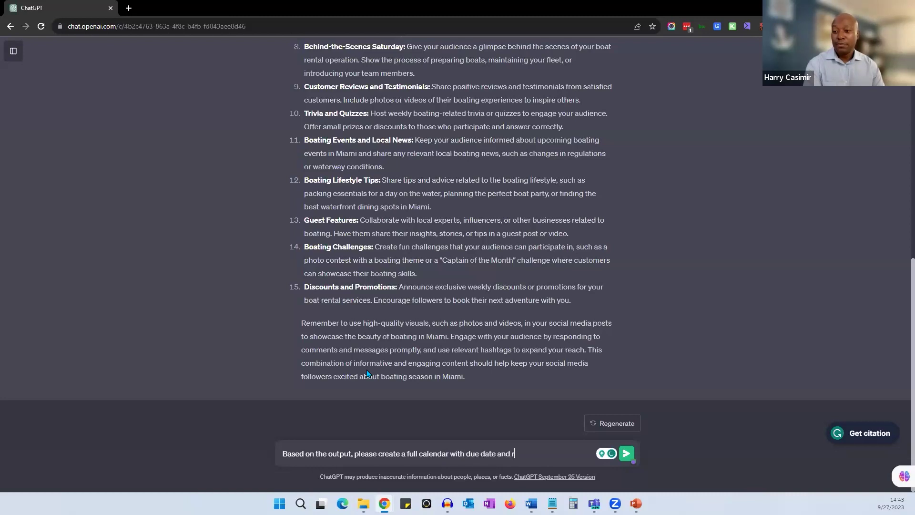
{"action": "type", "text": "esponsibility"}
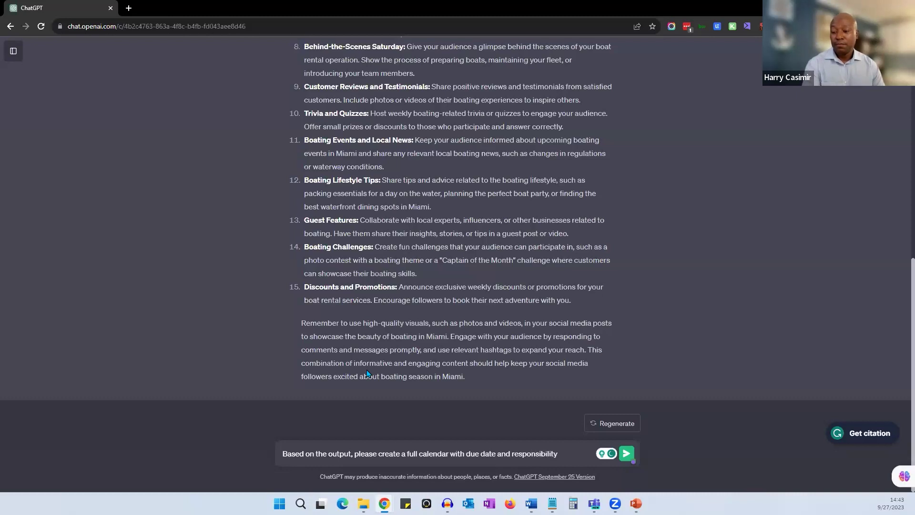
{"action": "key", "text": "Return"}
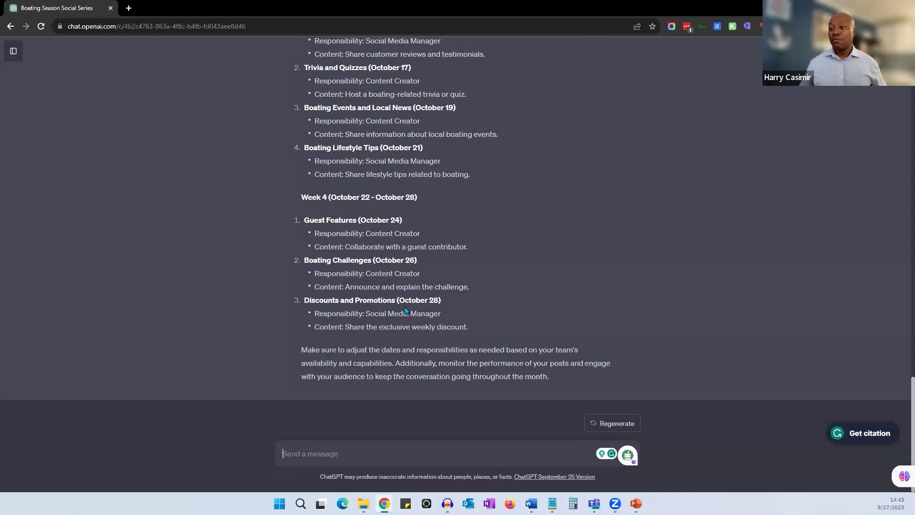
Step: Scroll through the October calendar's Weeks 1–4 to review each post's responsibility and content
{"action": "scroll", "coordinate": [397, 324], "scroll_direction": "up", "scroll_amount": 15}
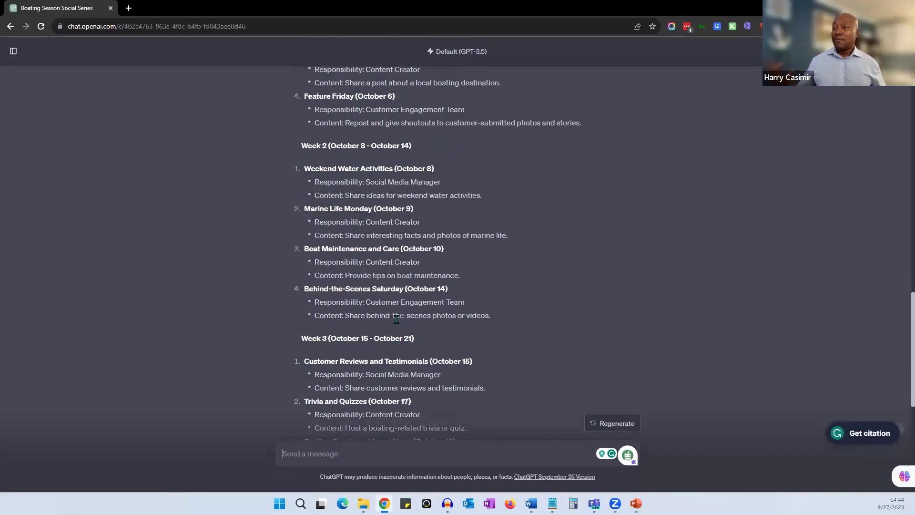
{"action": "scroll", "coordinate": [397, 319], "scroll_direction": "up", "scroll_amount": 1}
{"action": "scroll", "coordinate": [397, 216], "scroll_direction": "down", "scroll_amount": 5}
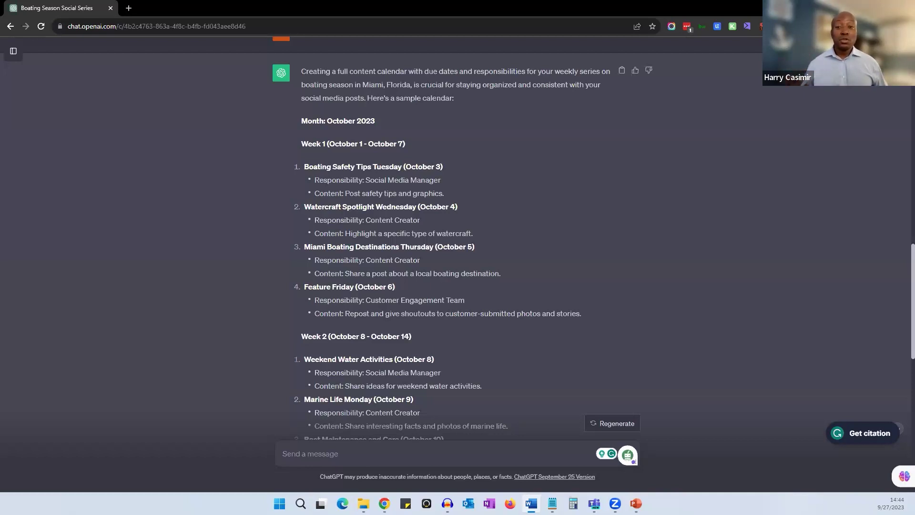
{"action": "scroll", "coordinate": [525, 329], "scroll_direction": "down", "scroll_amount": 10}
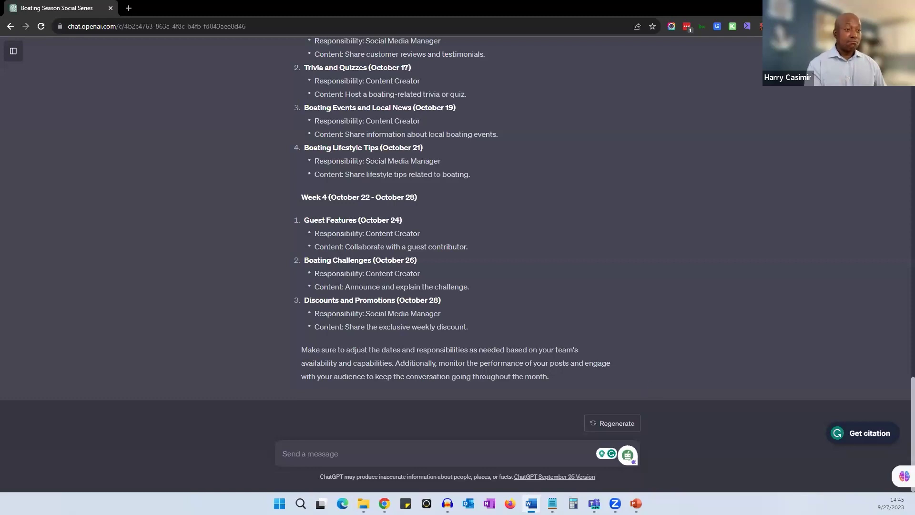
{"action": "left_click", "coordinate": [458, 455]}
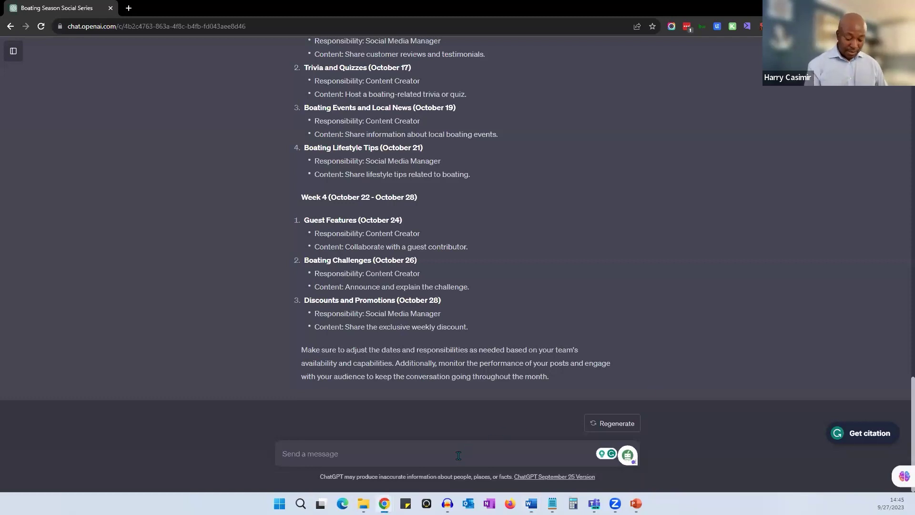
{"action": "type", "text": "• \"Write a polite email declining a business proposal or collaboration.\""}
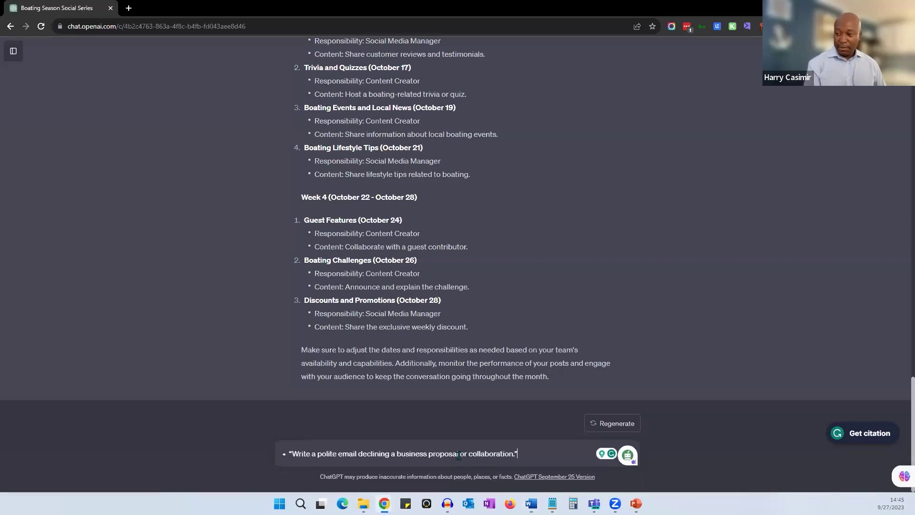
Step: Strip the stray bullet and quote from the pasted decline-email prompt, end it with a period, and send
{"action": "left_click", "coordinate": [292, 453]}
{"action": "key", "text": "BackSpace"}
{"action": "key", "text": "BackSpace"}
{"action": "key", "text": "BackSpace"}
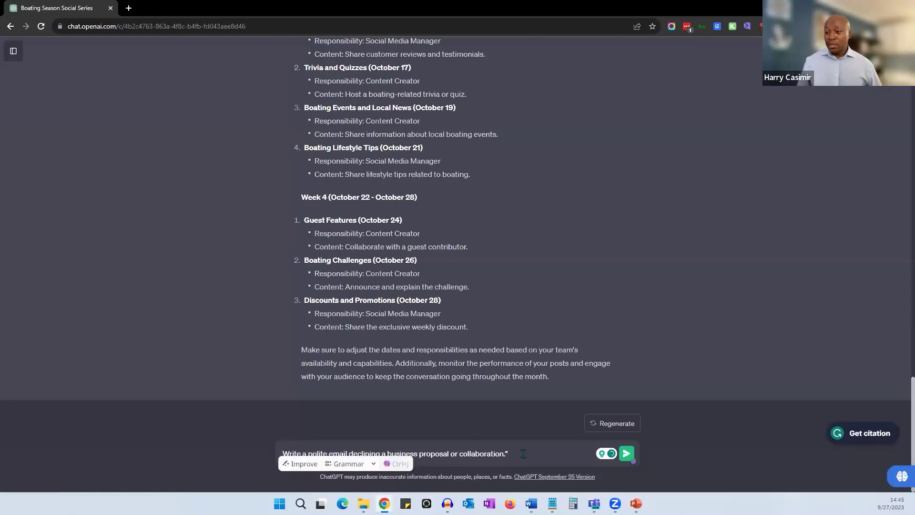
{"action": "left_click", "coordinate": [524, 453]}
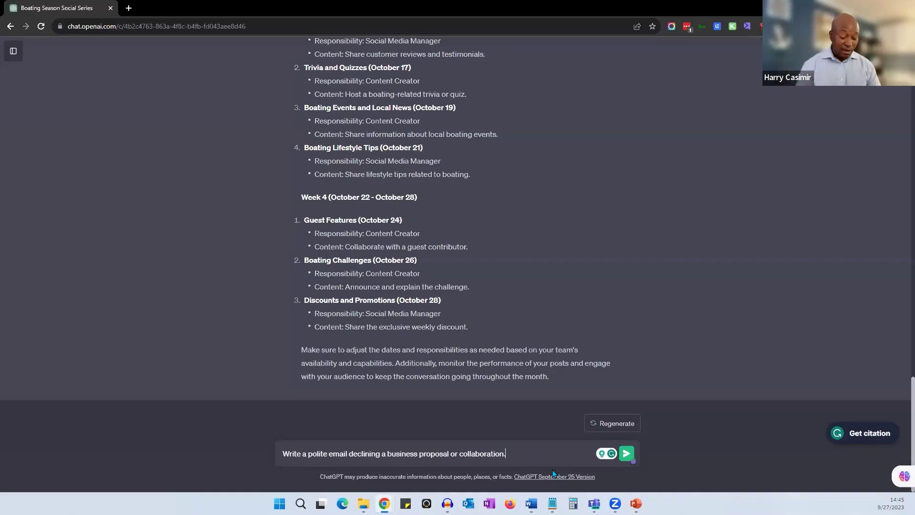
{"action": "type", "text": "for "}
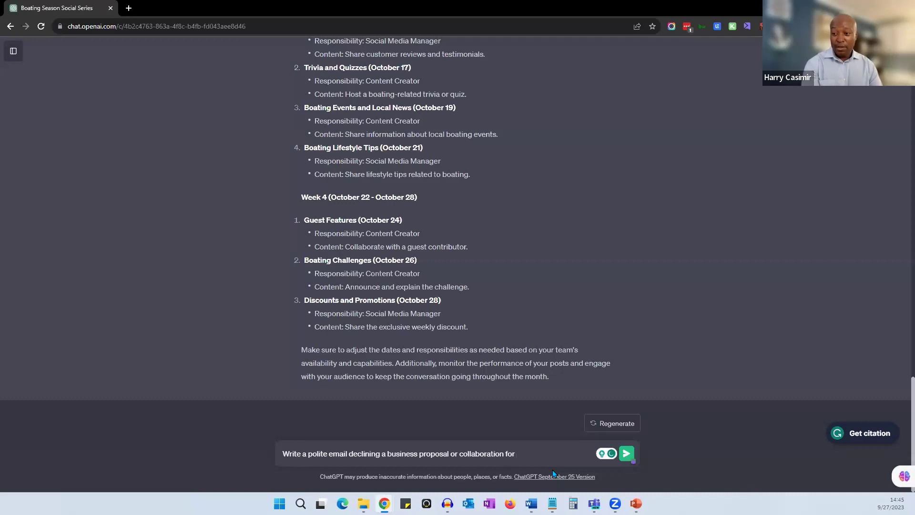
{"action": "type", "text": "another"}
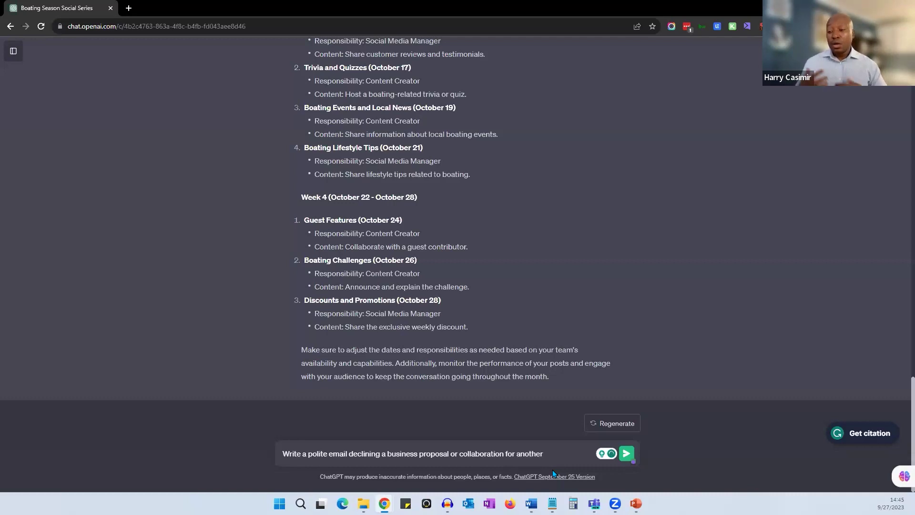
{"action": "key", "text": "BackSpace"}
{"action": "key", "text": "BackSpace"}
{"action": "key", "text": "BackSpace"}
{"action": "key", "text": "BackSpace"}
{"action": "key", "text": "BackSpace"}
{"action": "key", "text": "BackSpace"}
{"action": "key", "text": "BackSpace"}
{"action": "key", "text": "BackSpace"}
{"action": "key", "text": "BackSpace"}
{"action": "key", "text": "BackSpace"}
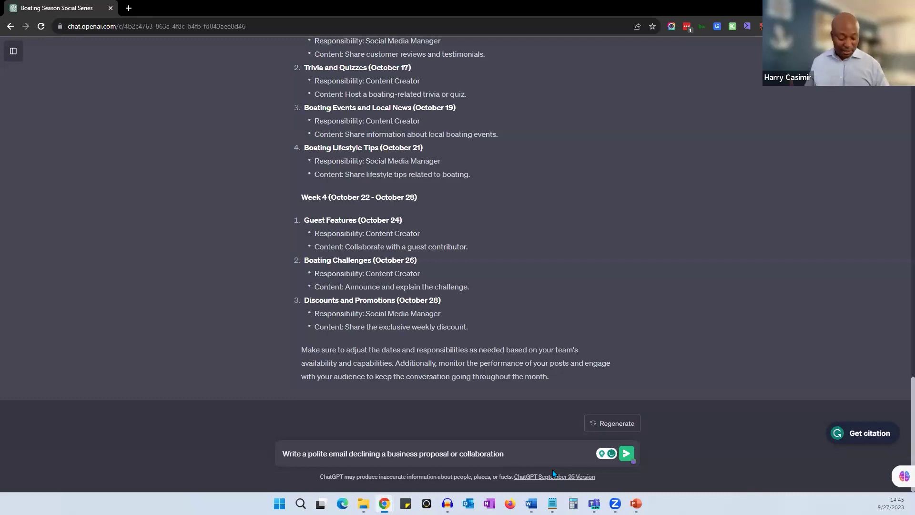
{"action": "type", "text": "."}
{"action": "key", "text": "Return"}
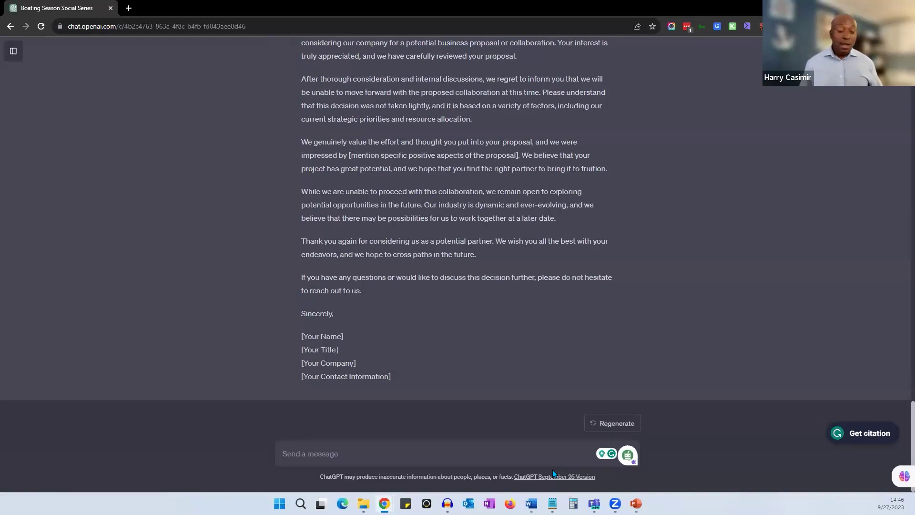
Step: Scroll up to the decline-email prompt and select its text
{"action": "scroll", "coordinate": [440, 297], "scroll_direction": "up", "scroll_amount": 5}
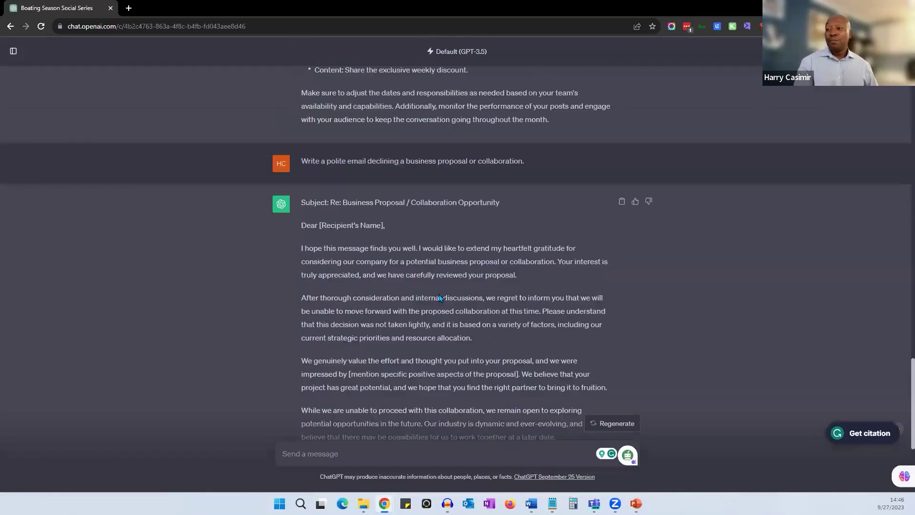
{"action": "scroll", "coordinate": [439, 298], "scroll_direction": "up", "scroll_amount": 1}
{"action": "left_click_drag", "start_coordinate": [528, 181], "coordinate": [300, 183]}
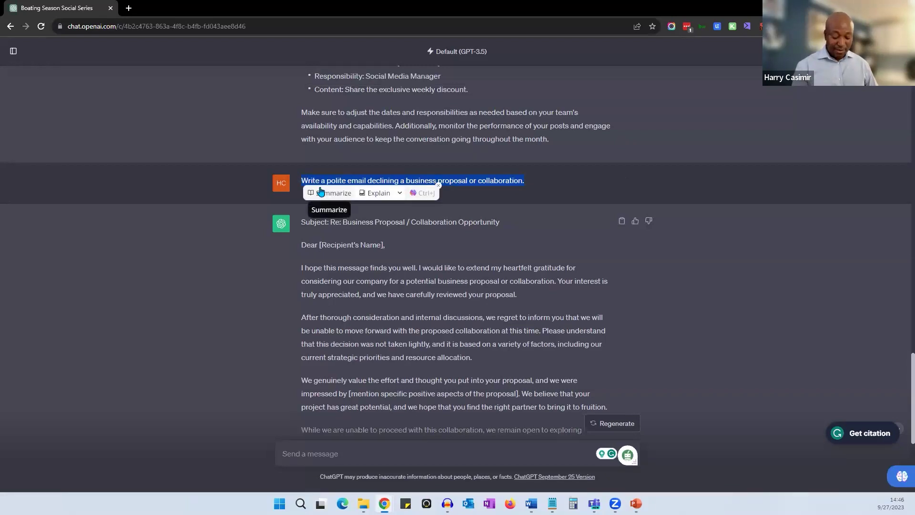
Step: Copy the earlier decline prompt into the message box and drop its final period
{"action": "key", "text": "ctrl+c"}
{"action": "left_click", "coordinate": [477, 454]}
{"action": "key", "text": "ctrl+v"}
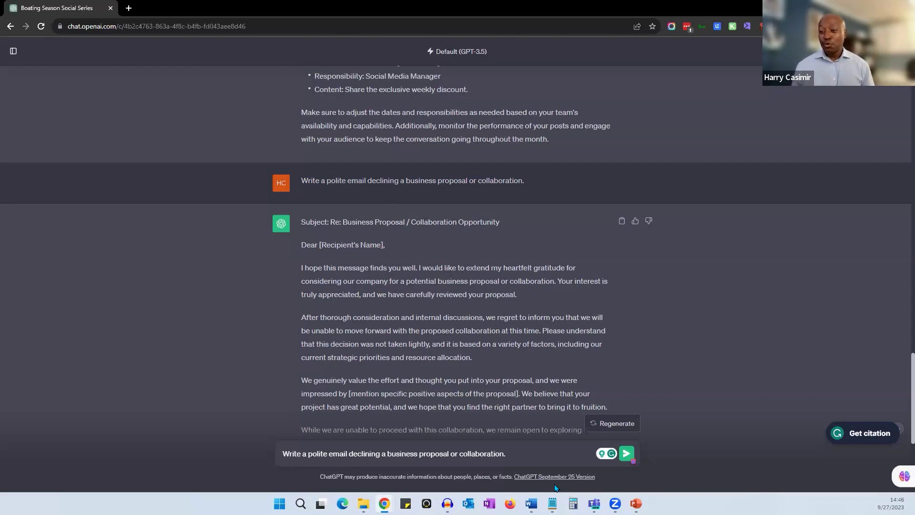
{"action": "key", "text": "BackSpace"}
{"action": "key", "text": "BackSpace"}
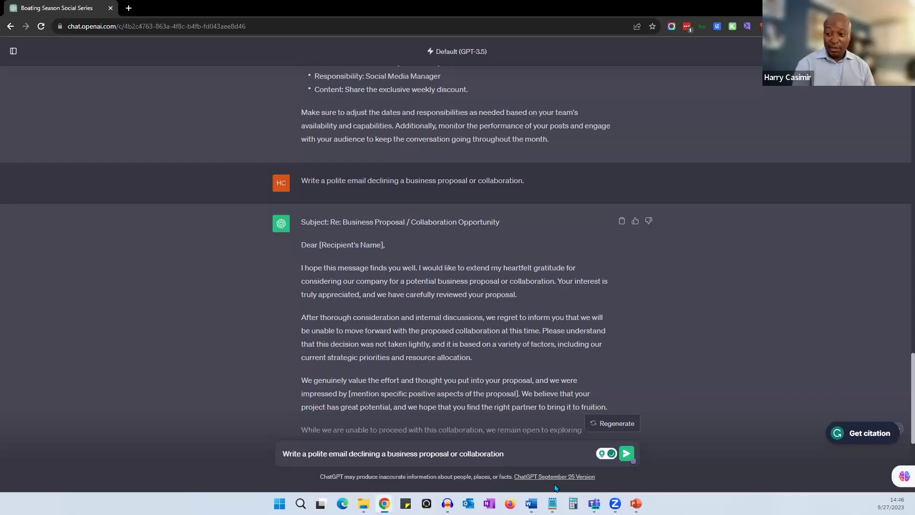
Step: Append that the proposal comes from competitors and we are in the boat dealership
{"action": "type", "text": "from anote"}
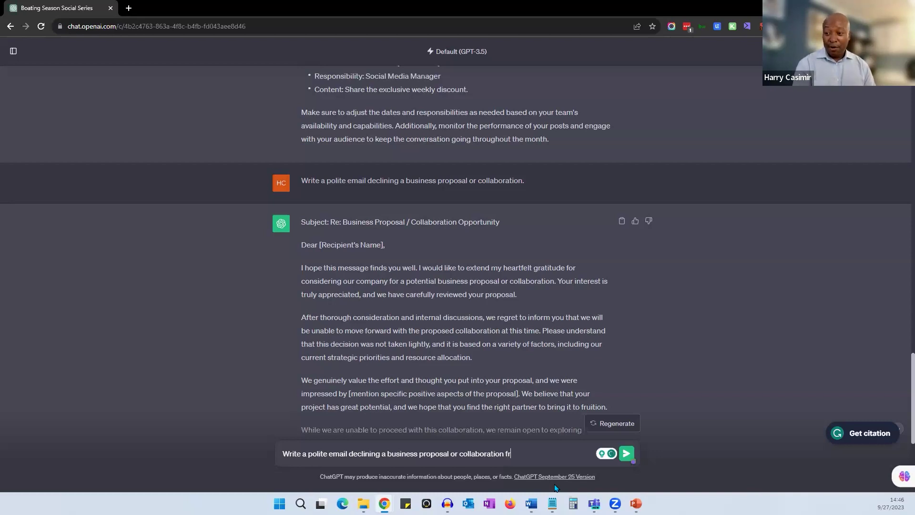
{"action": "key", "text": "BackSpace"}
{"action": "key", "text": "BackSpace"}
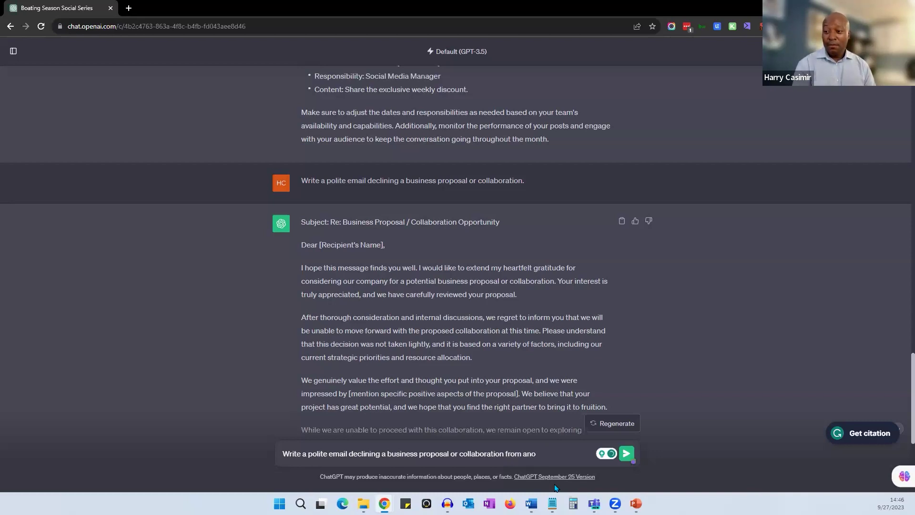
{"action": "type", "text": "ther come"}
{"action": "key", "text": "BackSpace"}
{"action": "type", "text": "petitors. We are in teh"}
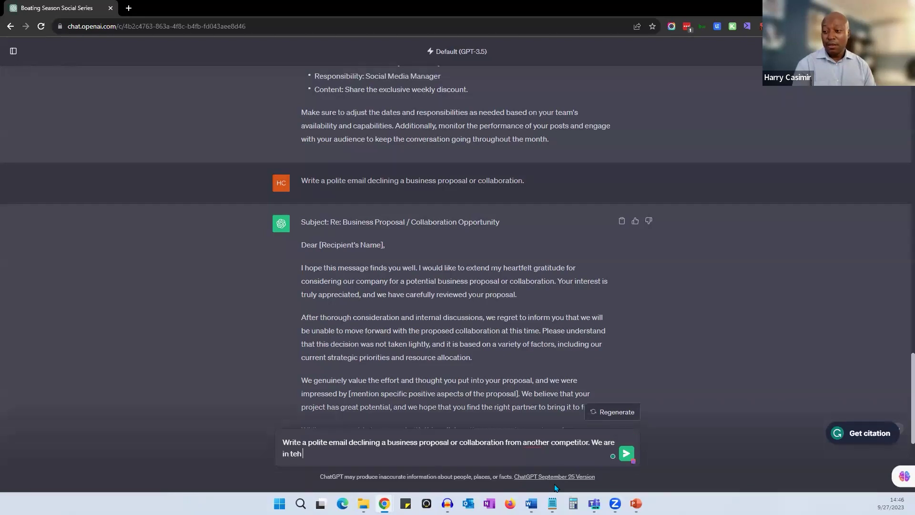
{"action": "key", "text": "BackSpace"}
{"action": "key", "text": "BackSpace"}
{"action": "key", "text": "BackSpace"}
{"action": "type", "text": "the boat"}
{"action": "key", "text": "BackSpace"}
{"action": "key", "text": "BackSpace"}
{"action": "key", "text": "BackSpace"}
{"action": "key", "text": "BackSpace"}
{"action": "key", "text": "BackSpace"}
{"action": "type", "text": "boat de"}
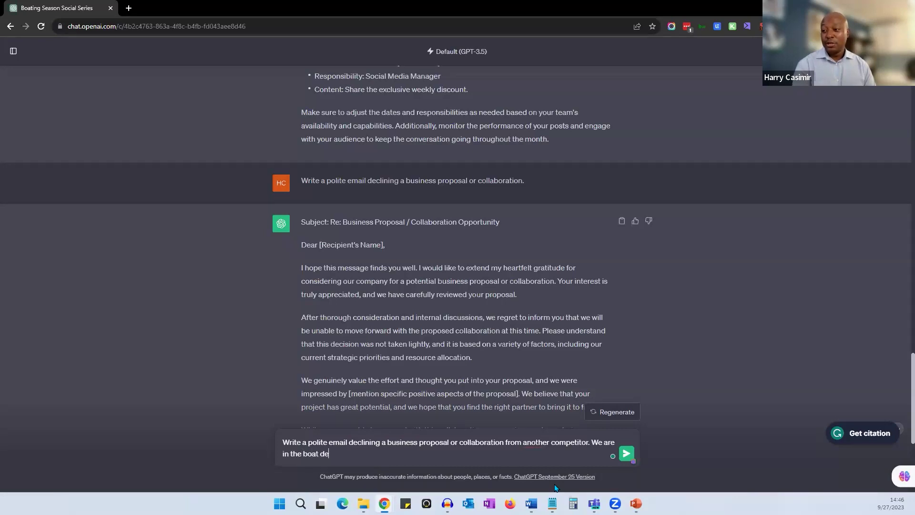
{"action": "type", "text": "alershi"}
Step: Finish with 'vertical and we do not sell new boats whereas they want us to see new boats' and send
{"action": "type", "text": "p vertic"}
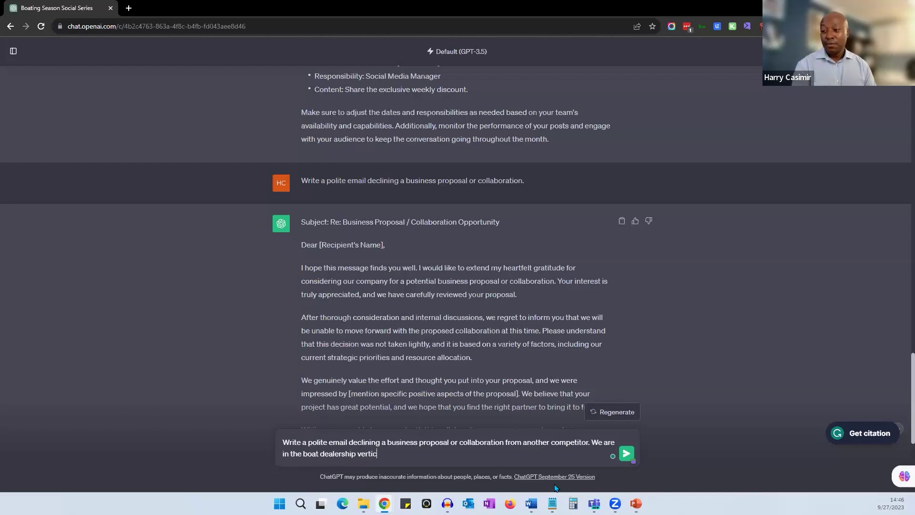
{"action": "type", "text": "al and we do"}
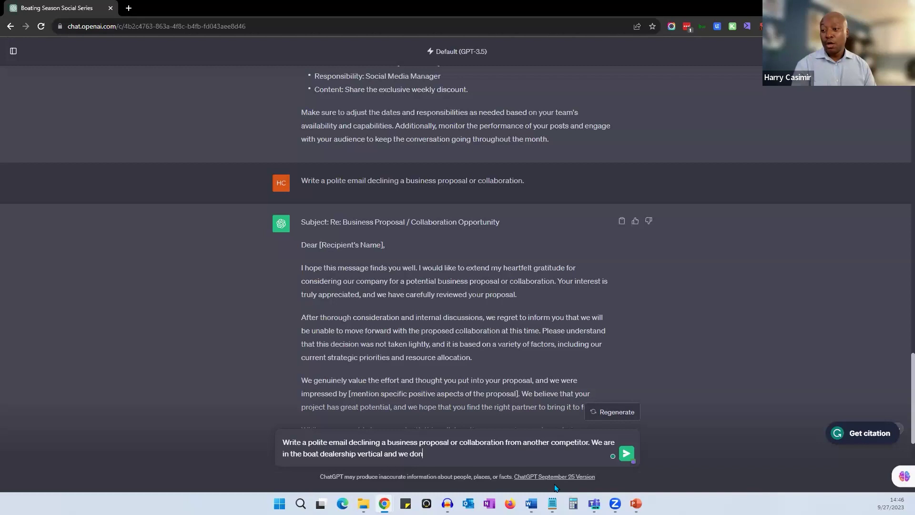
{"action": "type", "text": " not sa"}
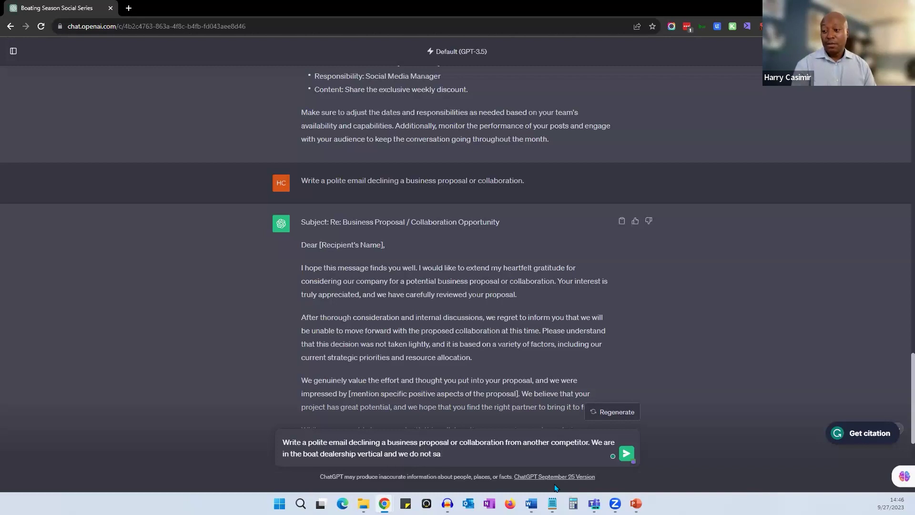
{"action": "key", "text": "BackSpace"}
{"action": "type", "text": "ell new boa"}
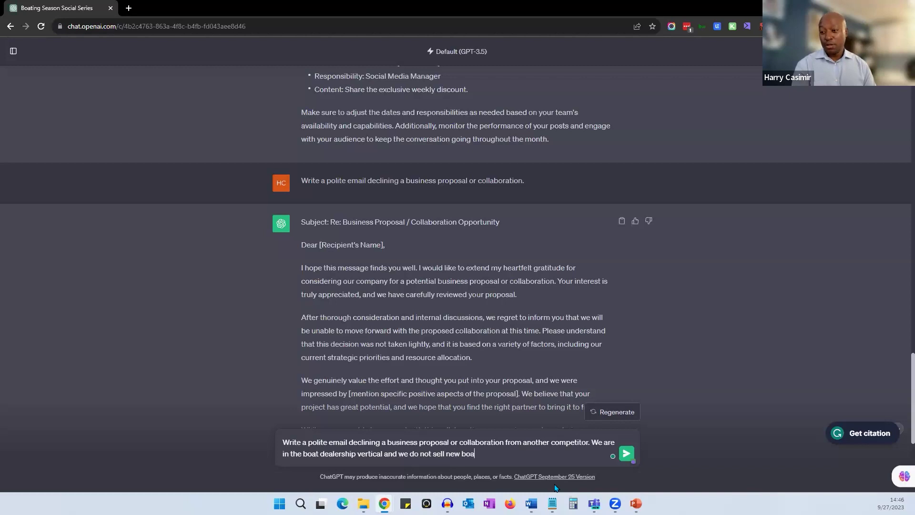
{"action": "type", "text": "ts "}
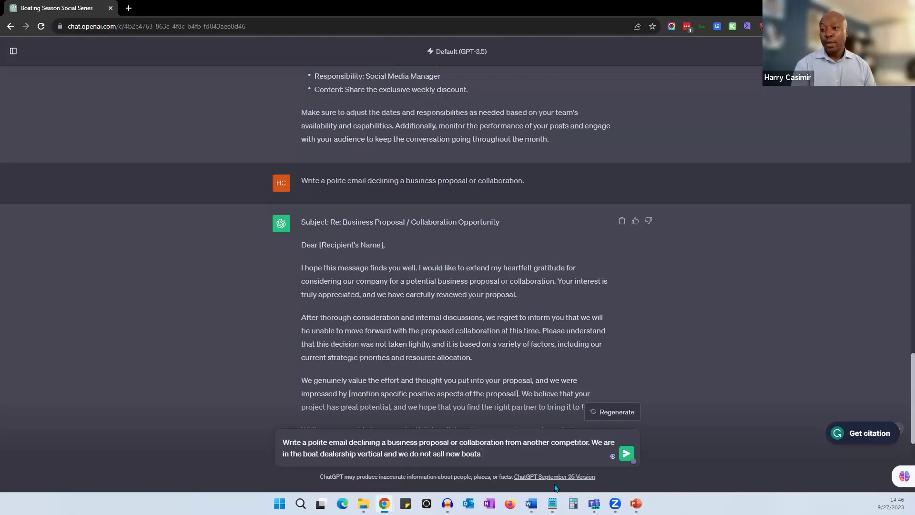
{"action": "type", "text": "wheas the oth"}
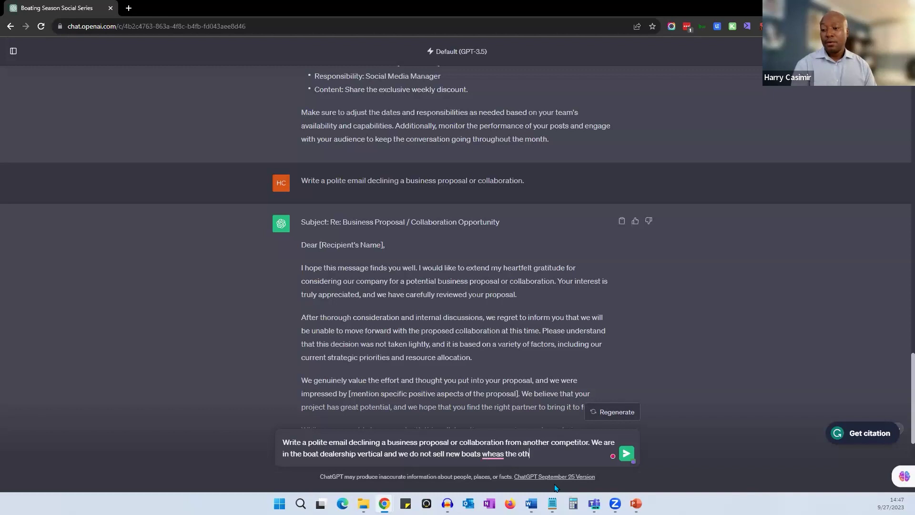
{"action": "type", "text": "er other"}
{"action": "key", "text": "BackSpace"}
{"action": "key", "text": "BackSpace"}
{"action": "key", "text": "BackSpace"}
{"action": "type", "text": "the"}
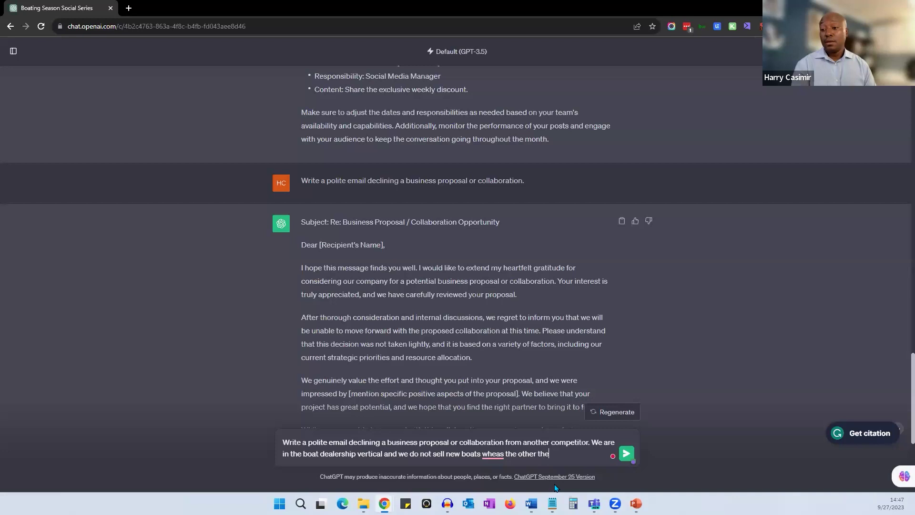
{"action": "key", "text": "BackSpace"}
{"action": "key", "text": "BackSpace"}
{"action": "key", "text": "BackSpace"}
{"action": "key", "text": "BackSpace"}
{"action": "key", "text": "BackSpace"}
{"action": "key", "text": "BackSpace"}
{"action": "key", "text": "BackSpace"}
{"action": "key", "text": "BackSpace"}
{"action": "key", "text": "BackSpace"}
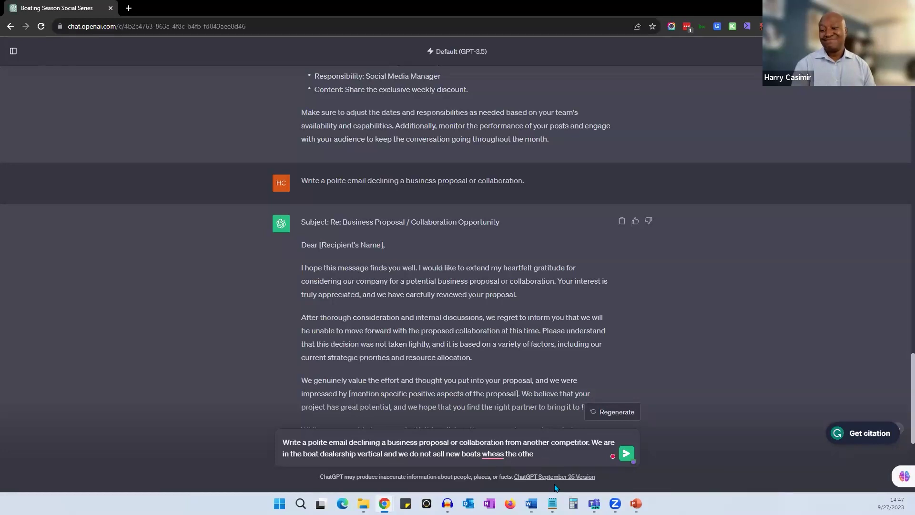
{"action": "type", "text": "y wan to us"}
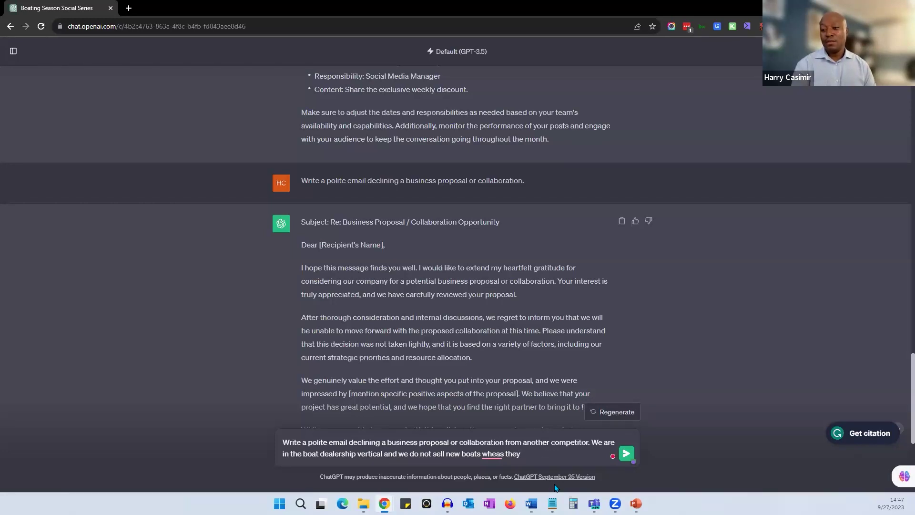
{"action": "key", "text": "BackSpace"}
{"action": "key", "text": "BackSpace"}
{"action": "key", "text": "BackSpace"}
{"action": "key", "text": "BackSpace"}
{"action": "key", "text": "BackSpace"}
{"action": "type", "text": "u"}
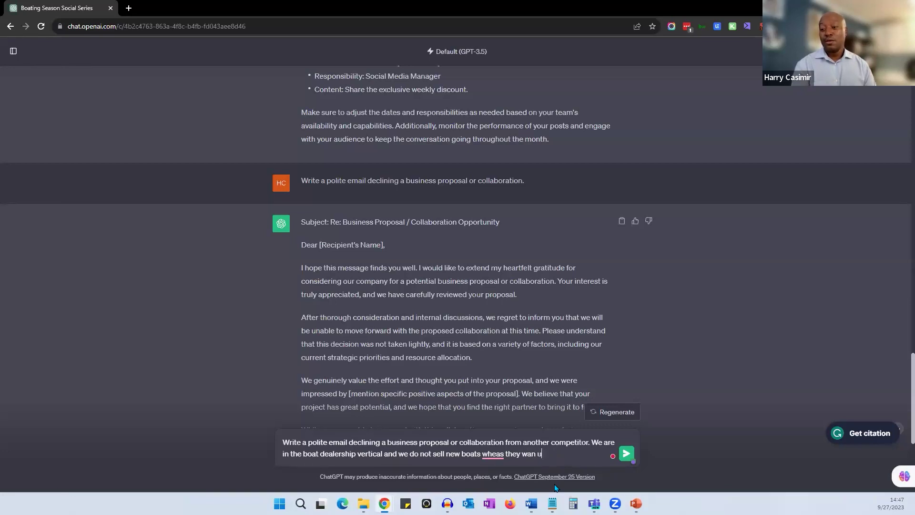
{"action": "type", "text": "s to seebnew "}
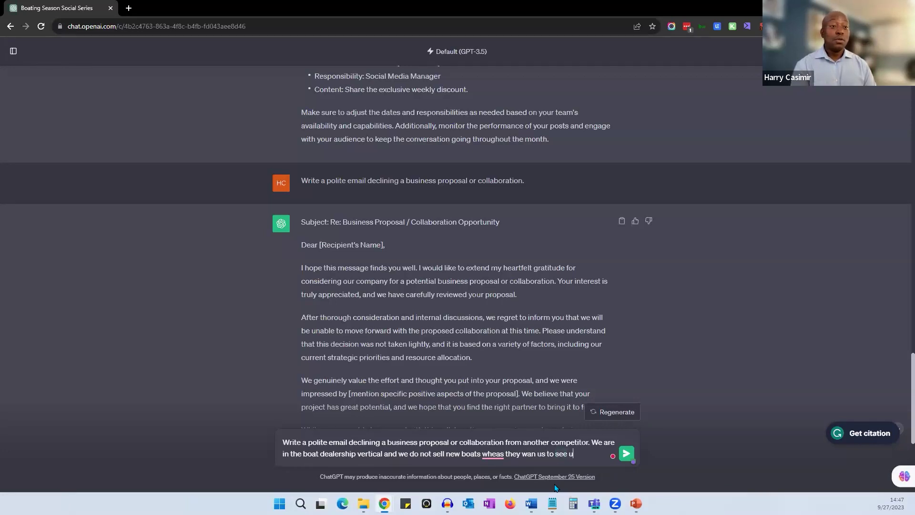
{"action": "type", "text": "boats"}
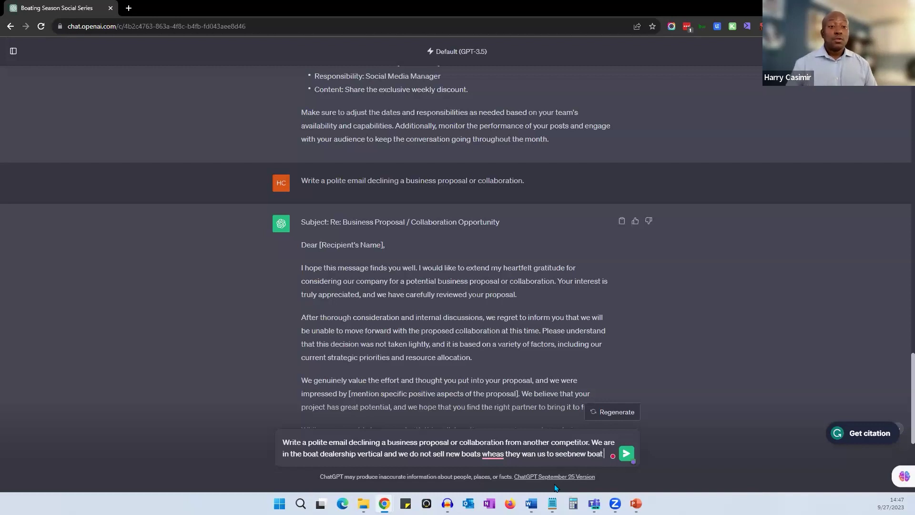
{"action": "key", "text": "Return"}
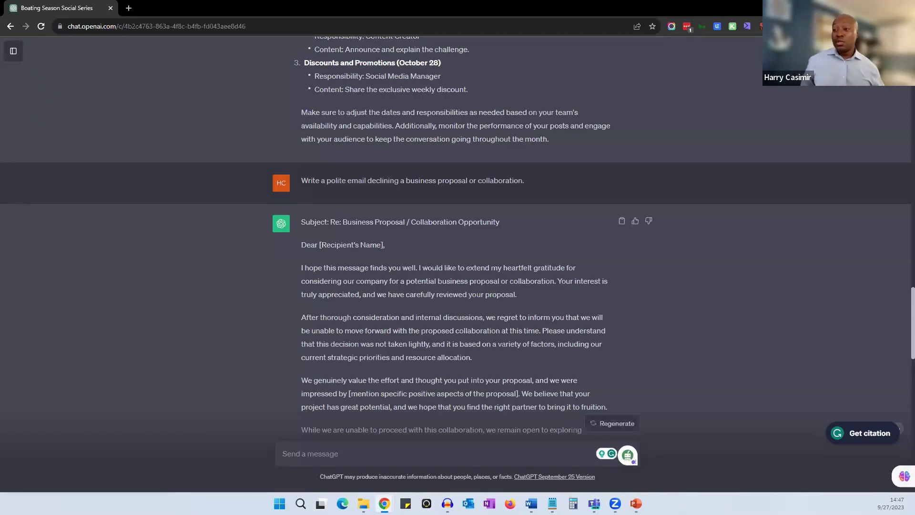
{"action": "scroll", "coordinate": [596, 311], "scroll_direction": "down", "scroll_amount": 15}
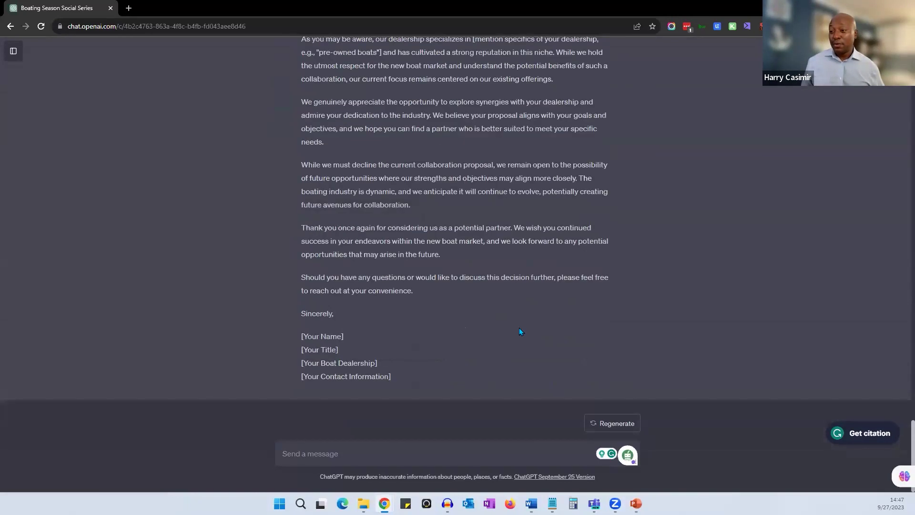
{"action": "scroll", "coordinate": [519, 328], "scroll_direction": "up", "scroll_amount": 12}
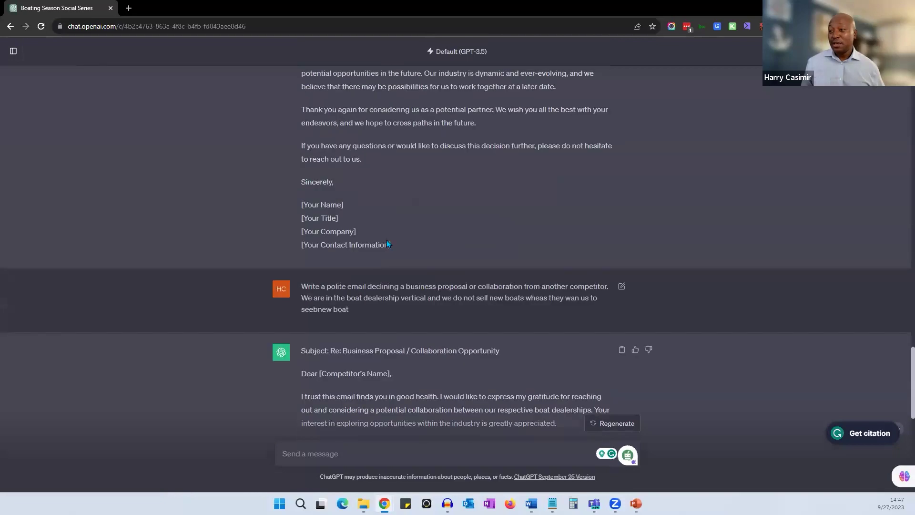
{"action": "scroll", "coordinate": [339, 202], "scroll_direction": "down", "scroll_amount": 7}
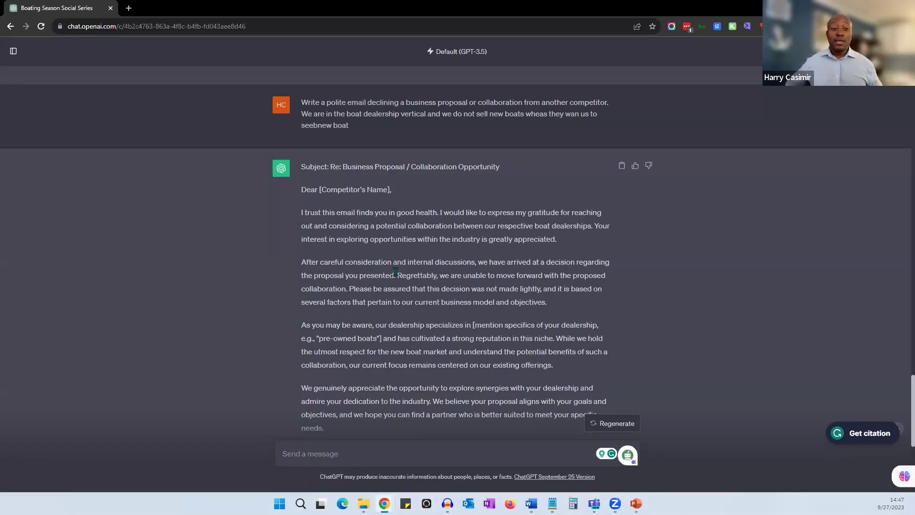
{"action": "scroll", "coordinate": [395, 271], "scroll_direction": "down", "scroll_amount": 3}
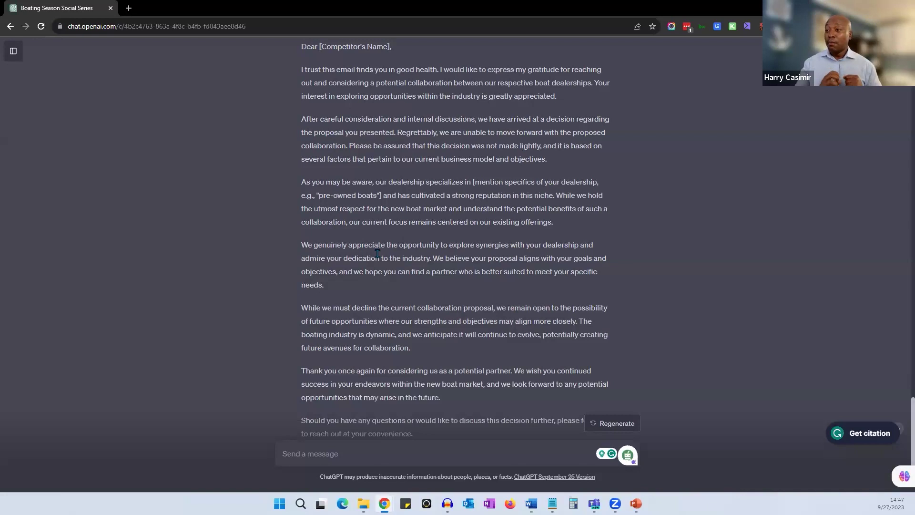
{"action": "scroll", "coordinate": [364, 255], "scroll_direction": "down", "scroll_amount": 3}
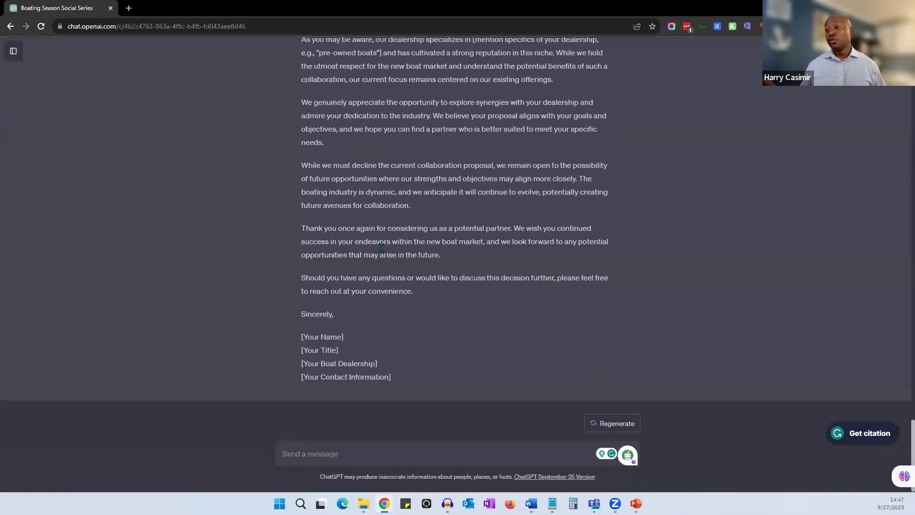
{"action": "scroll", "coordinate": [381, 253], "scroll_direction": "up", "scroll_amount": 5}
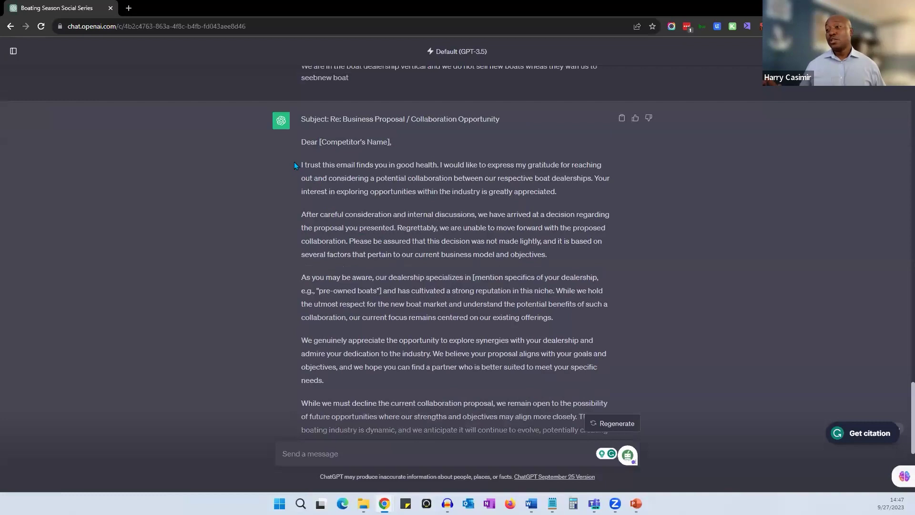
{"action": "left_click_drag", "start_coordinate": [296, 212], "coordinate": [382, 216]}
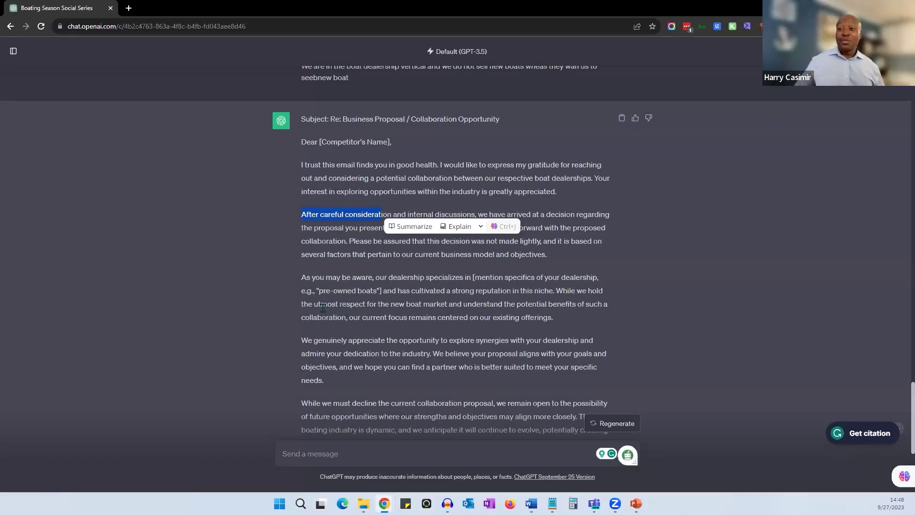
{"action": "left_click", "coordinate": [348, 317]}
{"action": "scroll", "coordinate": [342, 341], "scroll_direction": "down", "scroll_amount": 5}
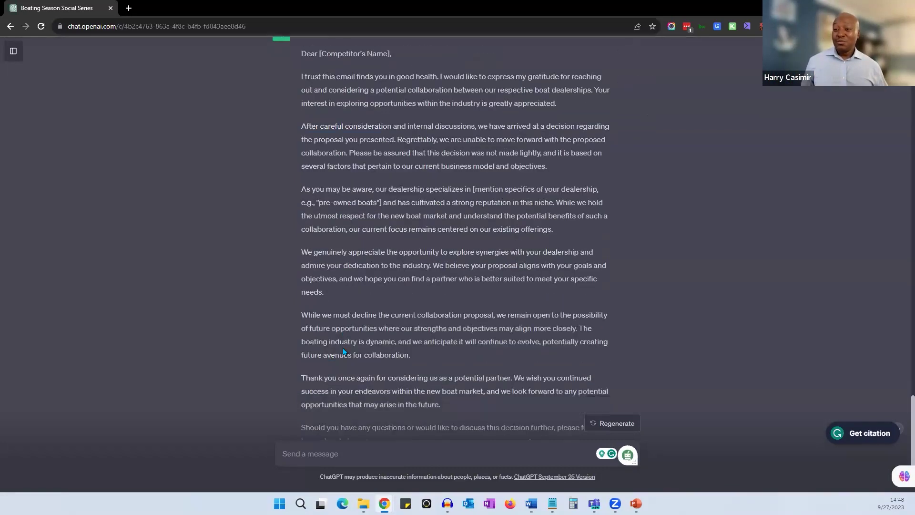
{"action": "scroll", "coordinate": [363, 318], "scroll_direction": "up", "scroll_amount": 9}
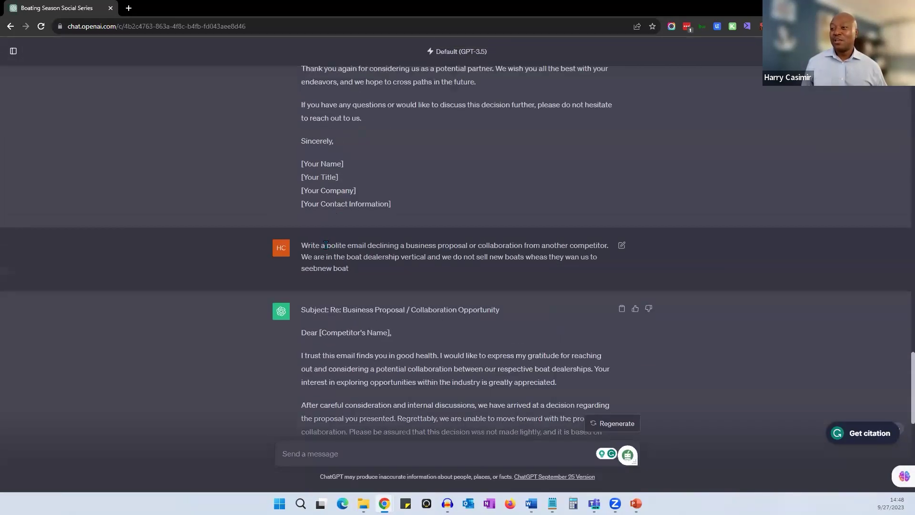
{"action": "double_click", "coordinate": [533, 256]}
{"action": "left_click", "coordinate": [513, 276]}
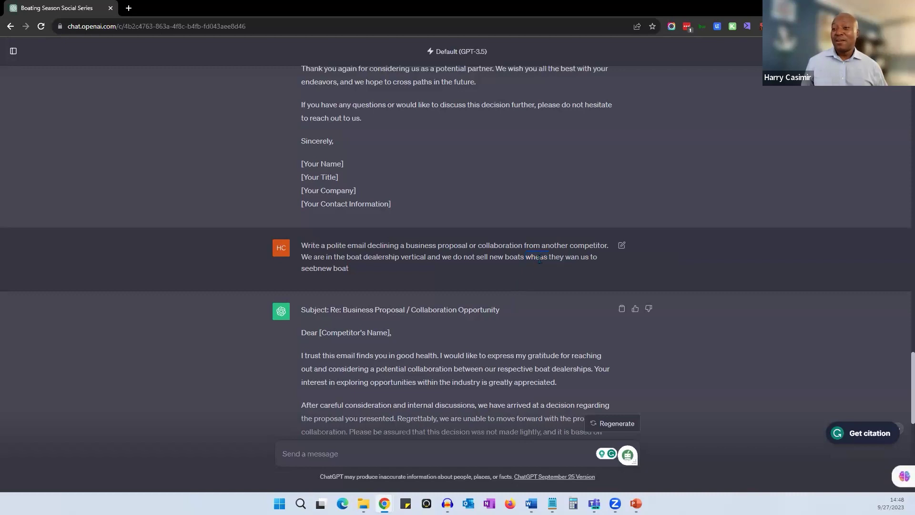
{"action": "left_click", "coordinate": [410, 290]}
{"action": "scroll", "coordinate": [410, 290], "scroll_direction": "down", "scroll_amount": 3}
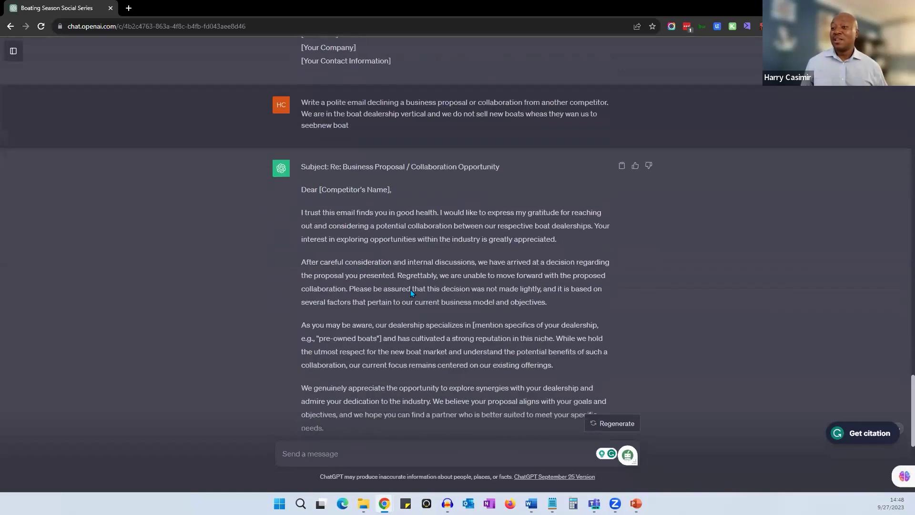
{"action": "scroll", "coordinate": [410, 290], "scroll_direction": "down", "scroll_amount": 2}
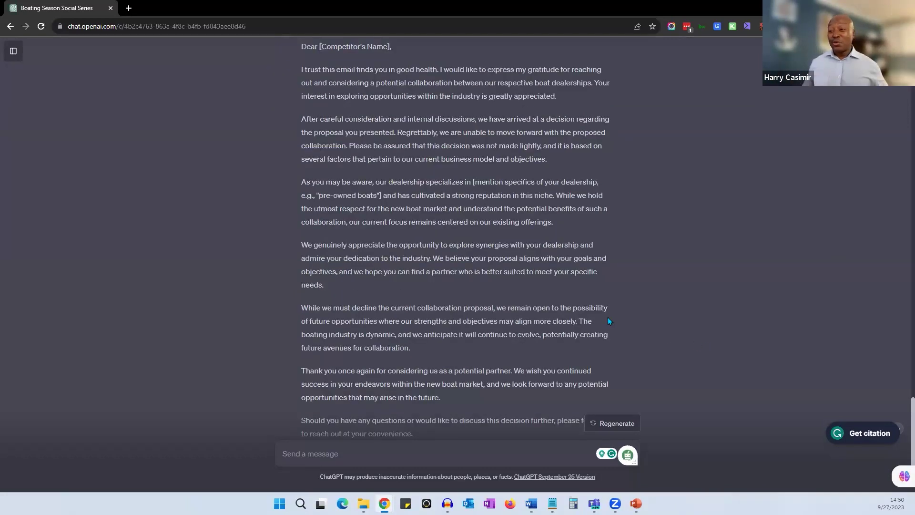
{"action": "scroll", "coordinate": [492, 328], "scroll_direction": "down", "scroll_amount": 4}
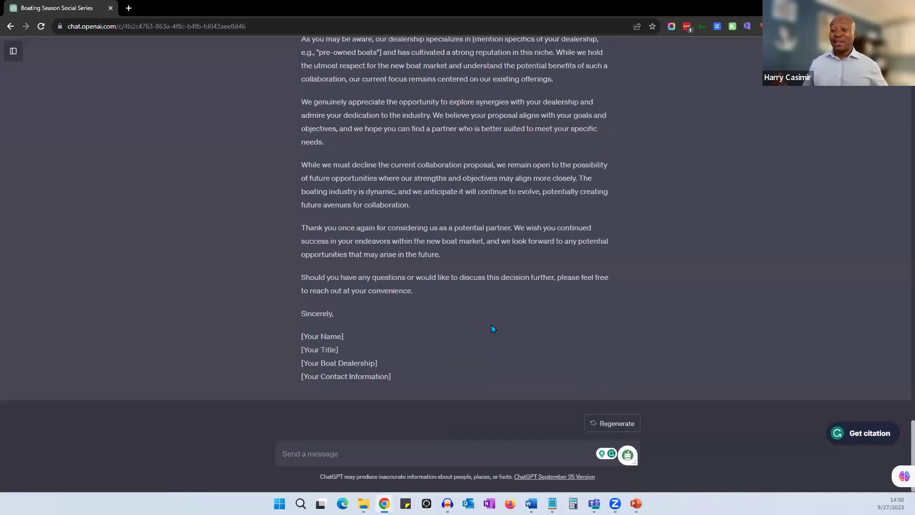
{"action": "scroll", "coordinate": [491, 323], "scroll_direction": "up", "scroll_amount": 3}
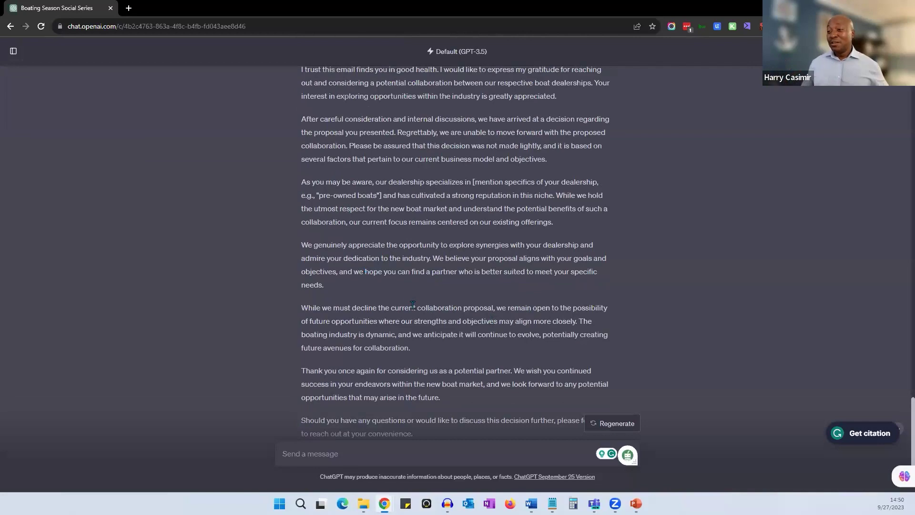
{"action": "scroll", "coordinate": [413, 305], "scroll_direction": "down", "scroll_amount": 1}
{"action": "scroll", "coordinate": [412, 305], "scroll_direction": "up", "scroll_amount": 4}
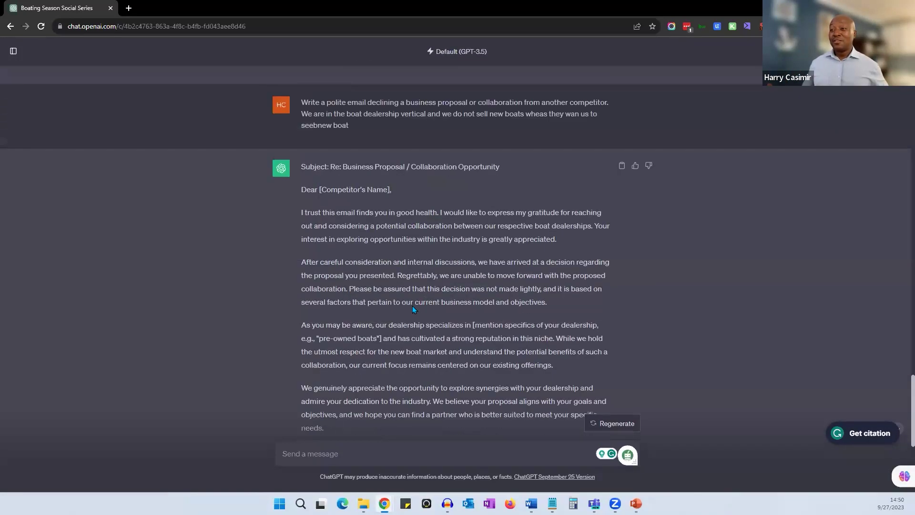
{"action": "scroll", "coordinate": [400, 301], "scroll_direction": "down", "scroll_amount": 3}
{"action": "scroll", "coordinate": [388, 299], "scroll_direction": "up", "scroll_amount": 1}
{"action": "scroll", "coordinate": [302, 255], "scroll_direction": "down", "scroll_amount": 2}
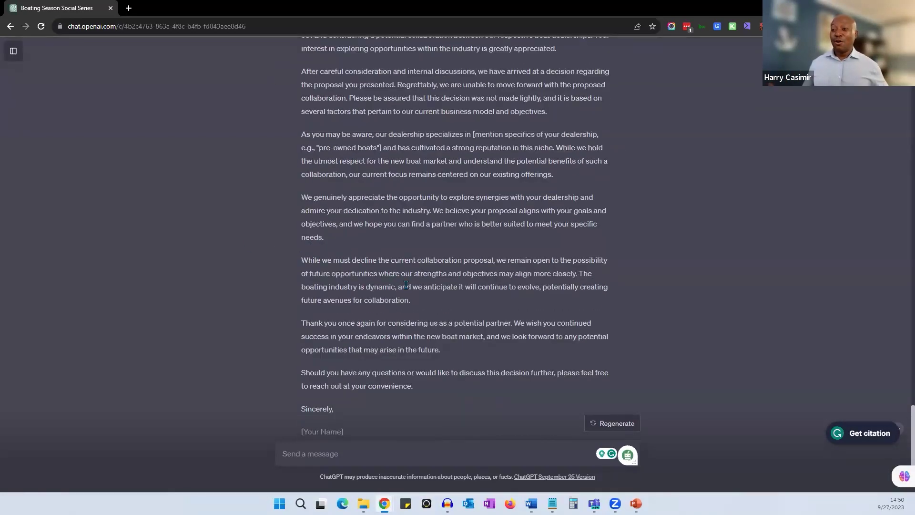
{"action": "scroll", "coordinate": [426, 327], "scroll_direction": "down", "scroll_amount": 1}
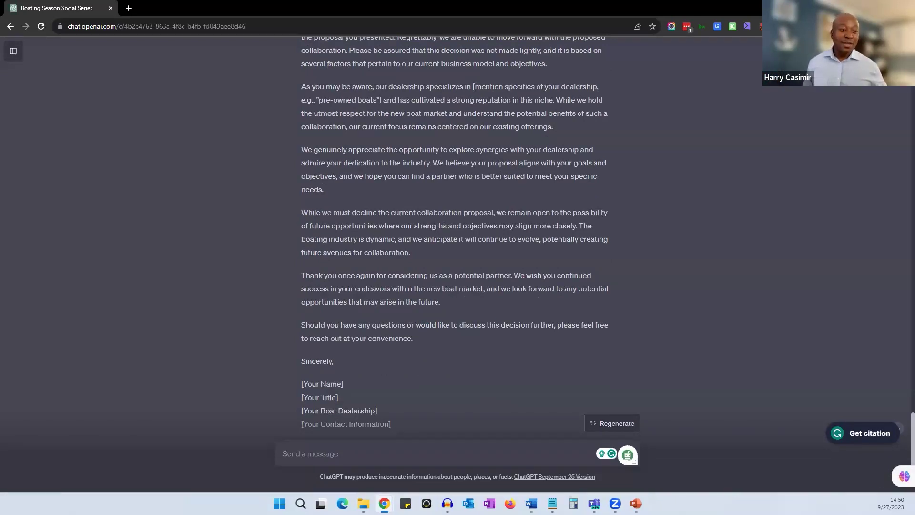
{"action": "left_click", "coordinate": [531, 503]}
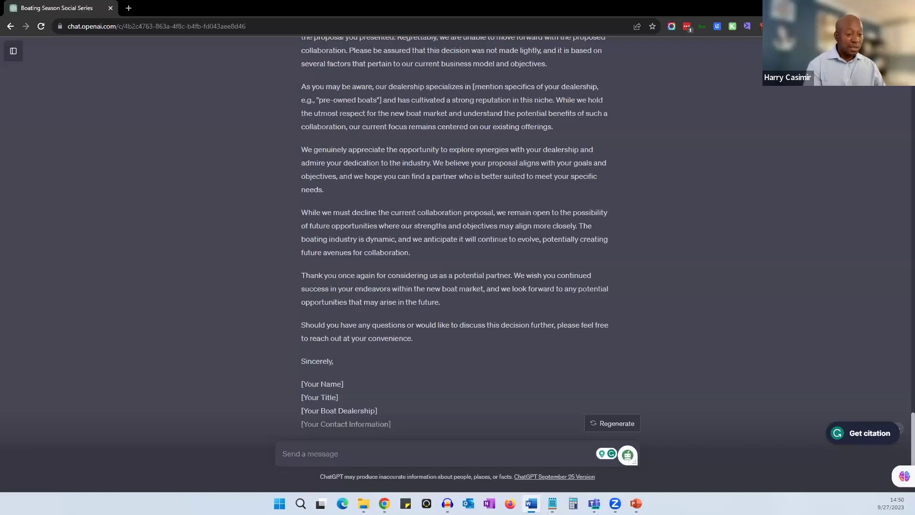
{"action": "left_click", "coordinate": [390, 454]}
Step: Paste the video script prompt, drop its leading quote, and replace the business placeholder with 'the ABC Boating Center'
{"action": "type", "text": "\"Write a video script that highlights [Your Boating Business Name]. Feature your boats, safety measures, and customer reviews. Describe the booking process, maintenance, and eco-friendly efforts. End with a clear call to action.\""}
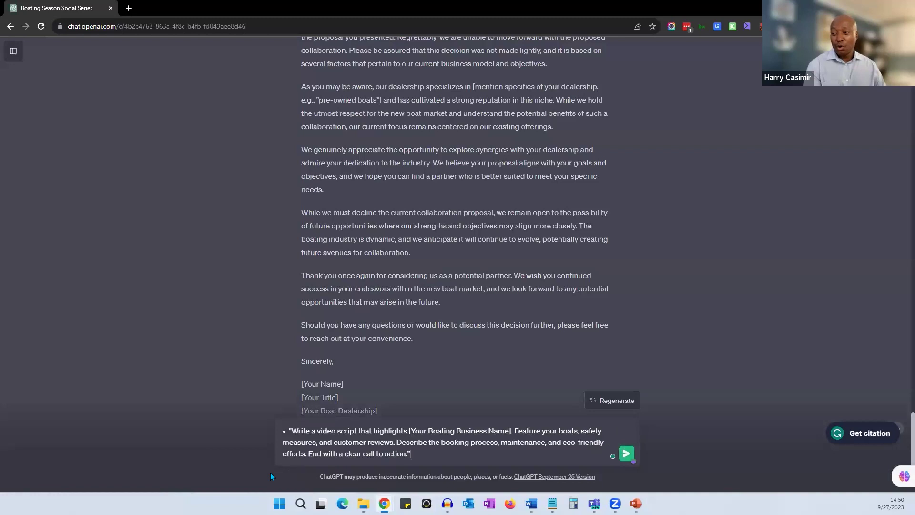
{"action": "key", "text": "shift+Left"}
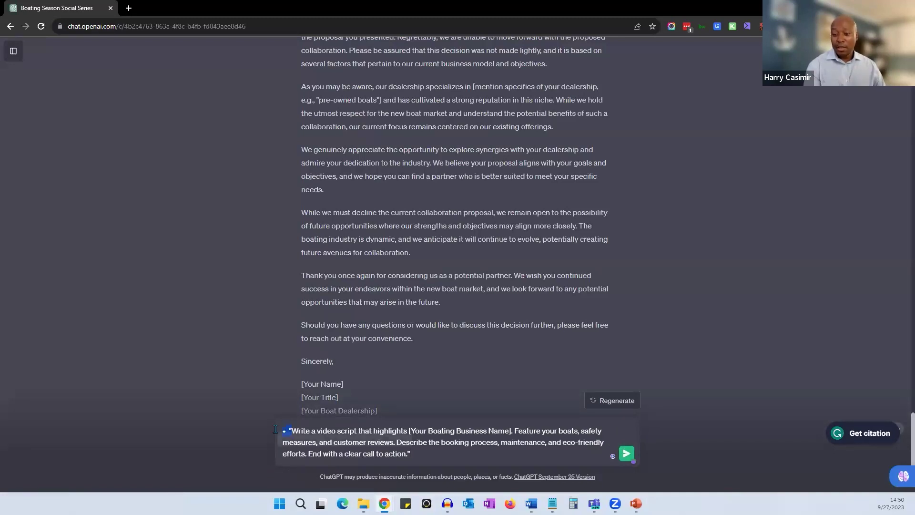
{"action": "key", "text": "BackSpace"}
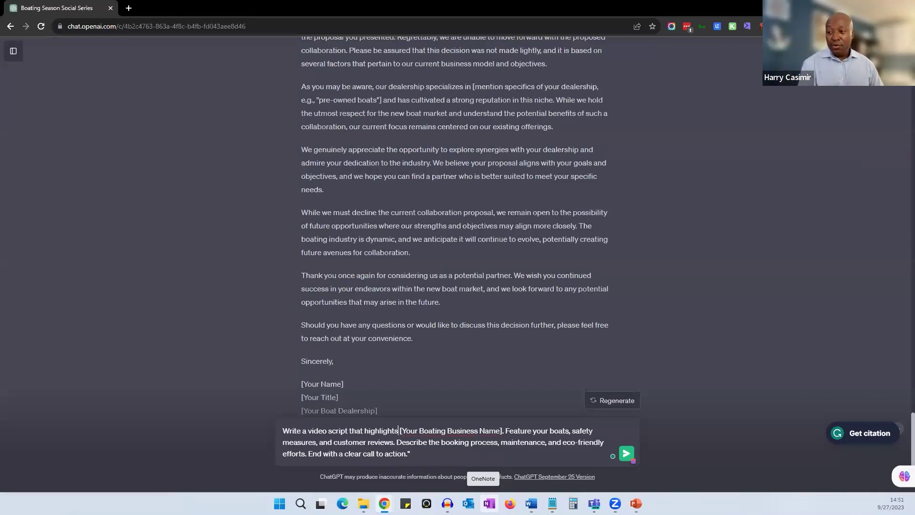
{"action": "type", "text": "ABC"}
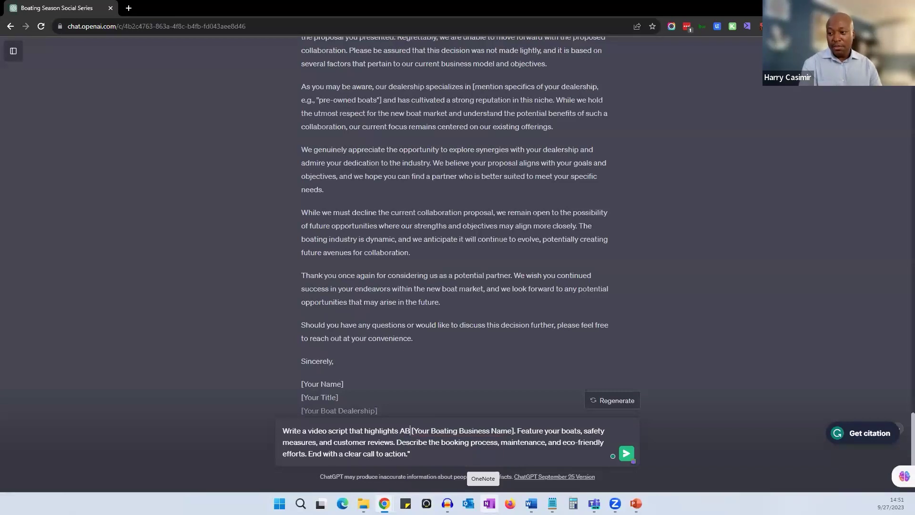
{"action": "type", "text": " Boating Cen"}
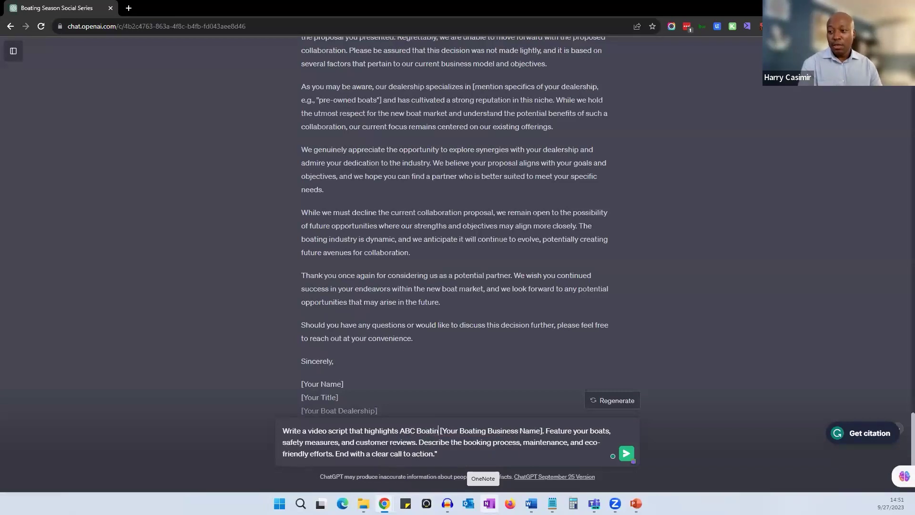
{"action": "type", "text": "ter"}
{"action": "key", "text": "Delete"}
{"action": "key", "text": "Delete"}
{"action": "key", "text": "Delete"}
{"action": "key", "text": "Delete"}
{"action": "key", "text": "Delete"}
{"action": "key", "text": "Delete"}
{"action": "key", "text": "Delete"}
{"action": "key", "text": "Delete"}
{"action": "key", "text": "Delete"}
{"action": "key", "text": "Delete"}
{"action": "key", "text": "Delete"}
{"action": "key", "text": "Delete"}
{"action": "key", "text": "Delete"}
{"action": "key", "text": "Delete"}
{"action": "key", "text": "Delete"}
{"action": "key", "text": "Delete"}
{"action": "key", "text": "Delete"}
{"action": "key", "text": "Delete"}
{"action": "key", "text": "Delete"}
{"action": "key", "text": "Delete"}
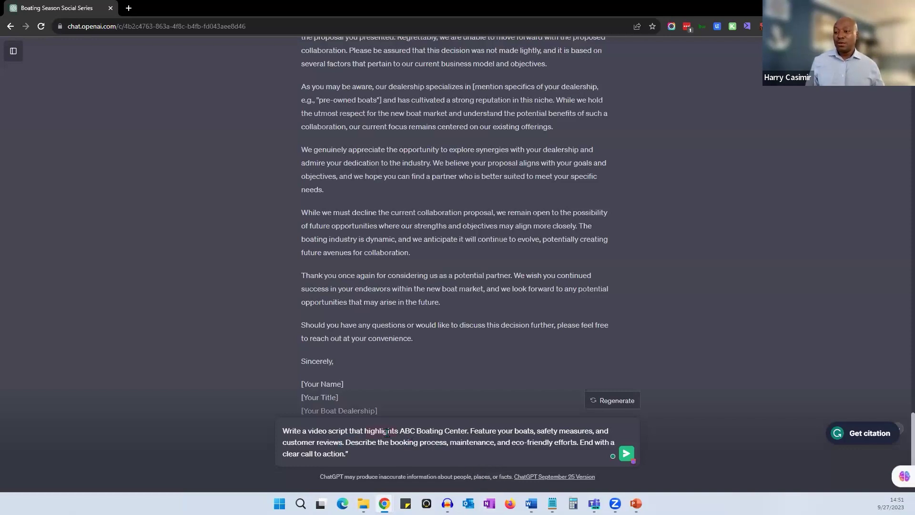
{"action": "mouse_move", "coordinate": [387, 432]}
{"action": "left_click", "coordinate": [384, 457]}
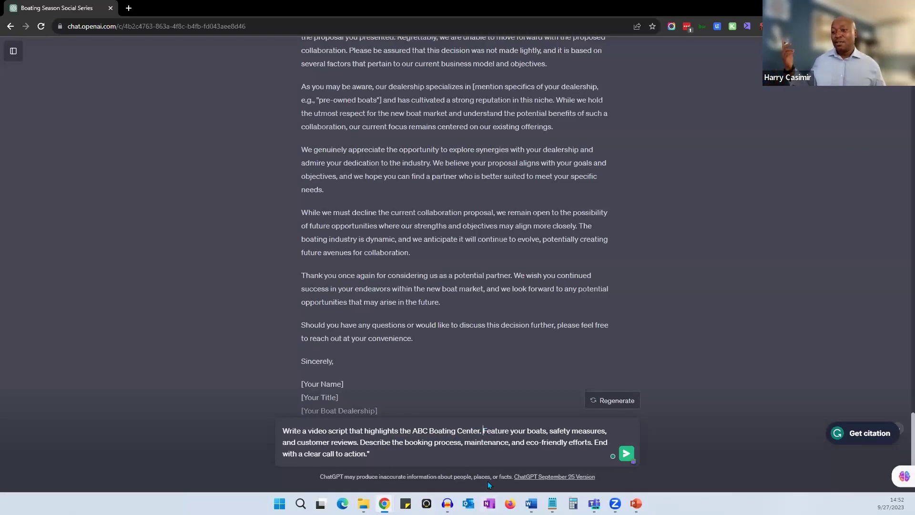
{"action": "left_click", "coordinate": [483, 431]}
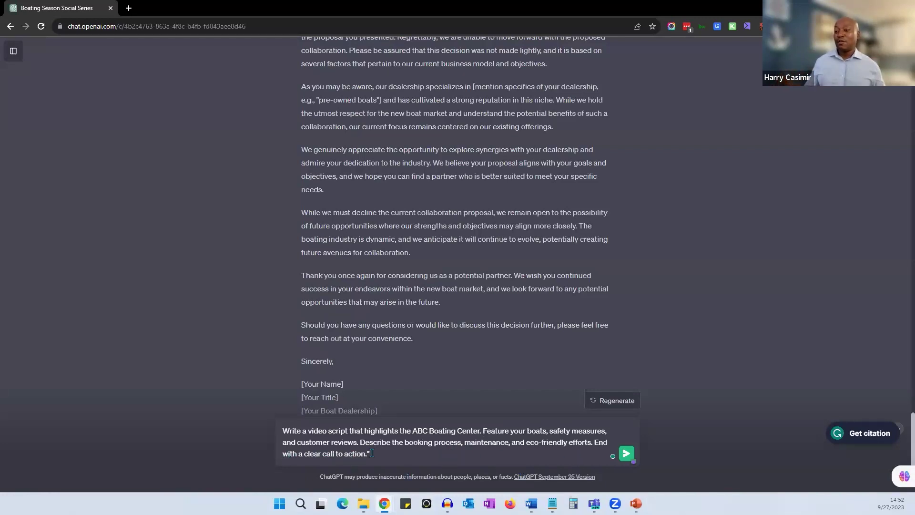
Step: Delete the trailing quote mark after 'action.' and send the video script prompt
{"action": "key", "text": "BackSpace"}
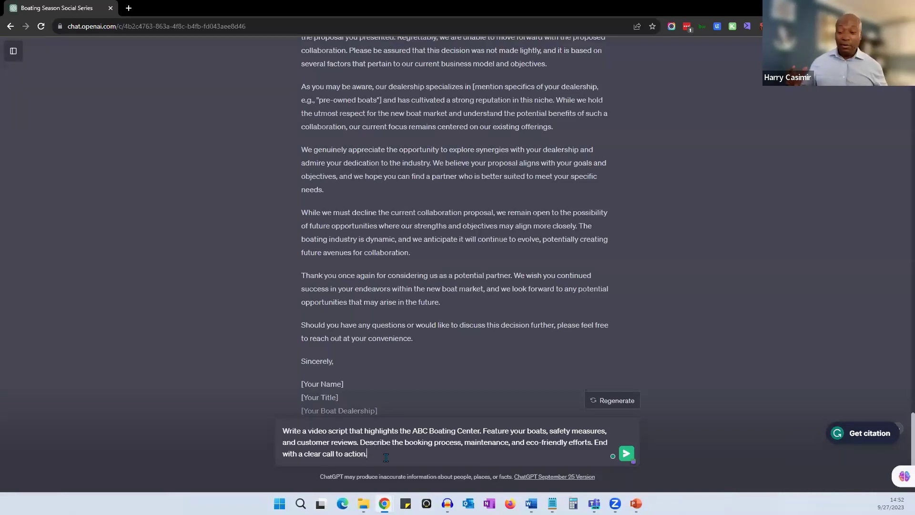
{"action": "key", "text": "Return"}
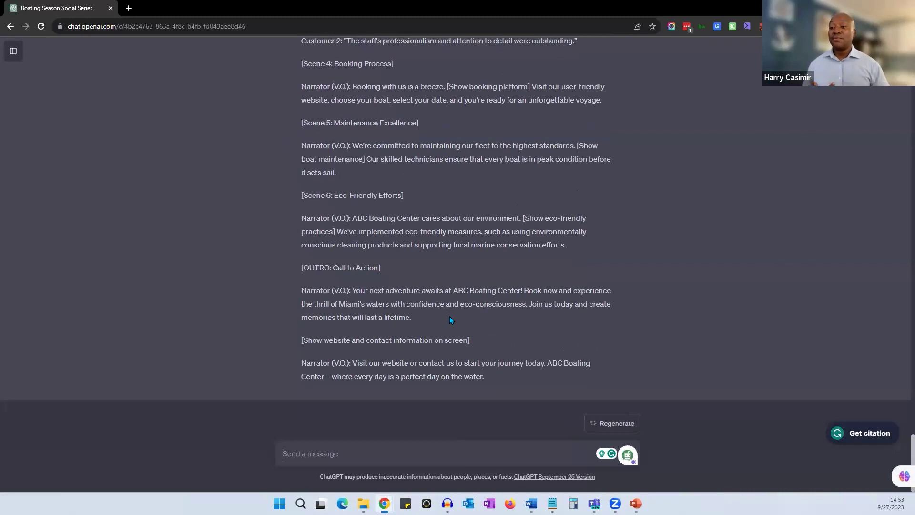
Step: Scroll up to the start of the ABC Boating Center script, opening with captivating boat shots on the water
{"action": "scroll", "coordinate": [450, 316], "scroll_direction": "up", "scroll_amount": 7}
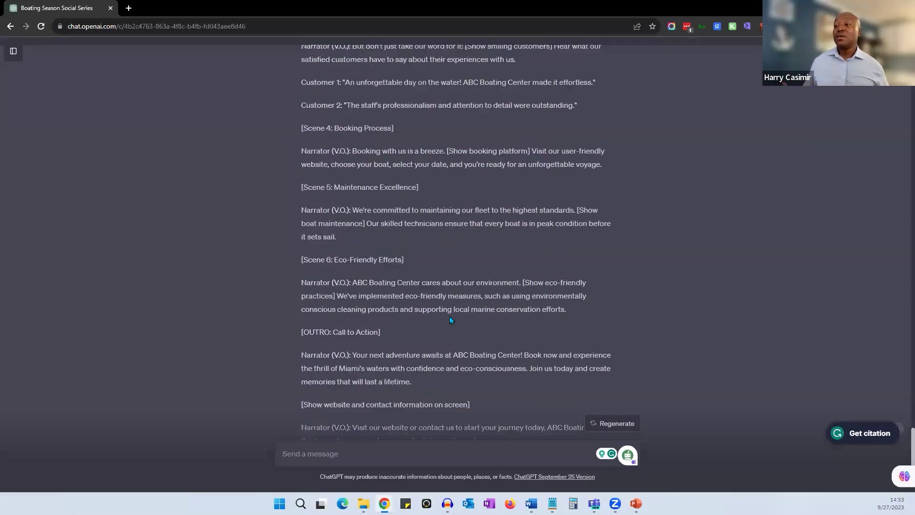
{"action": "scroll", "coordinate": [450, 316], "scroll_direction": "up", "scroll_amount": 2}
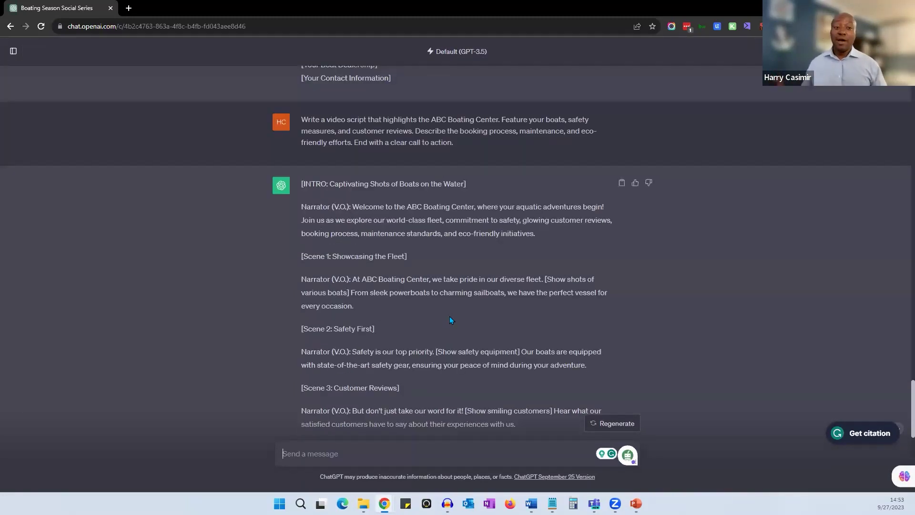